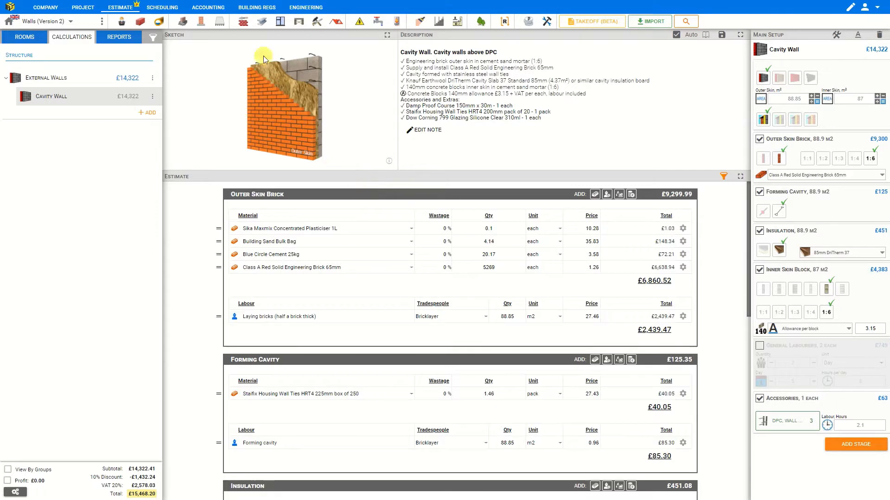
left_click(241, 24)
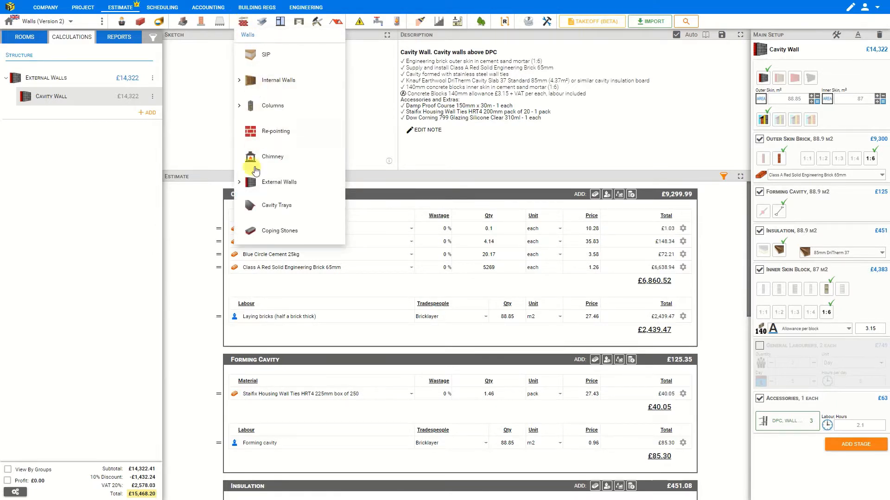
left_click(240, 184)
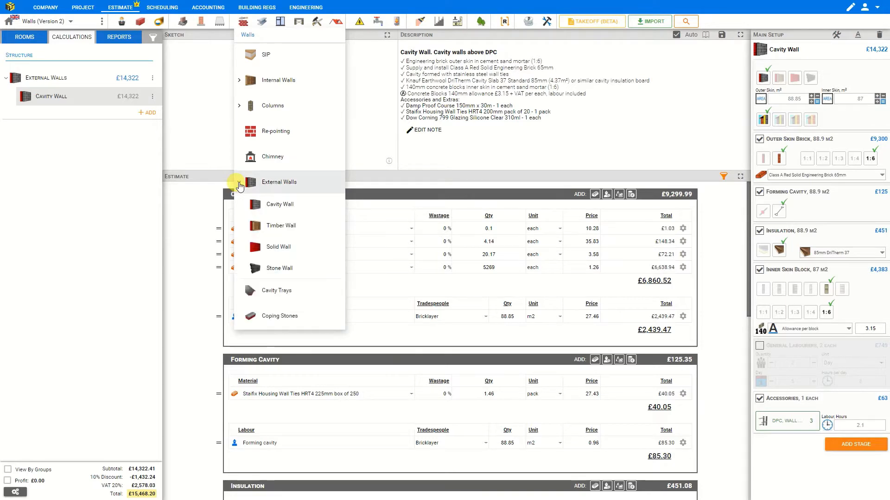
left_click(281, 227)
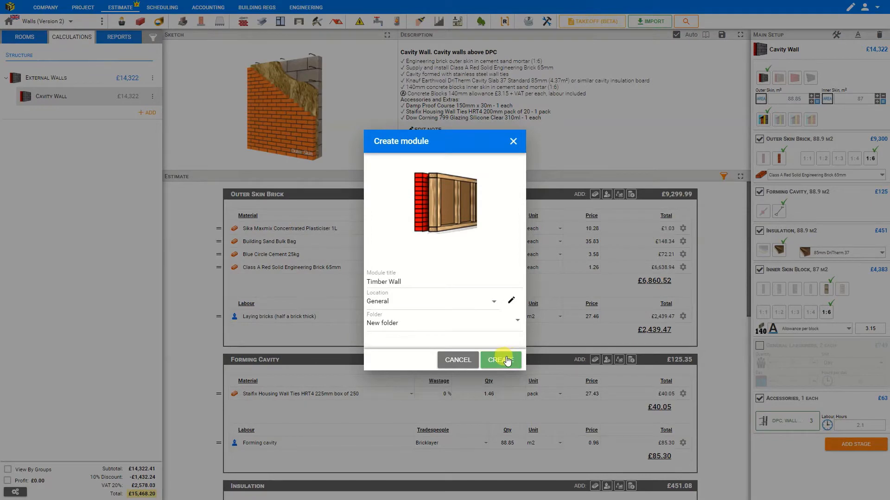
left_click(458, 360)
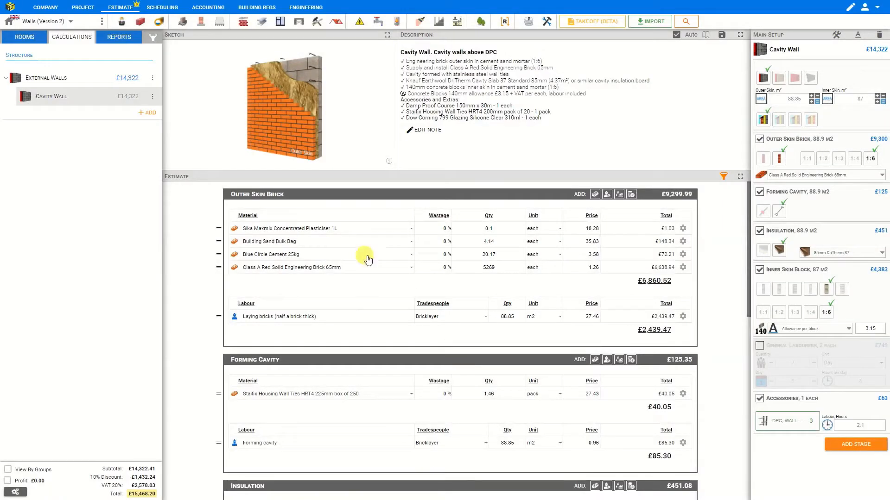
- Duplicate the Cavity Wall module under the title Timber Wall and switch the copy's wall type to Timber Wall
left_click(153, 97)
left_click(176, 112)
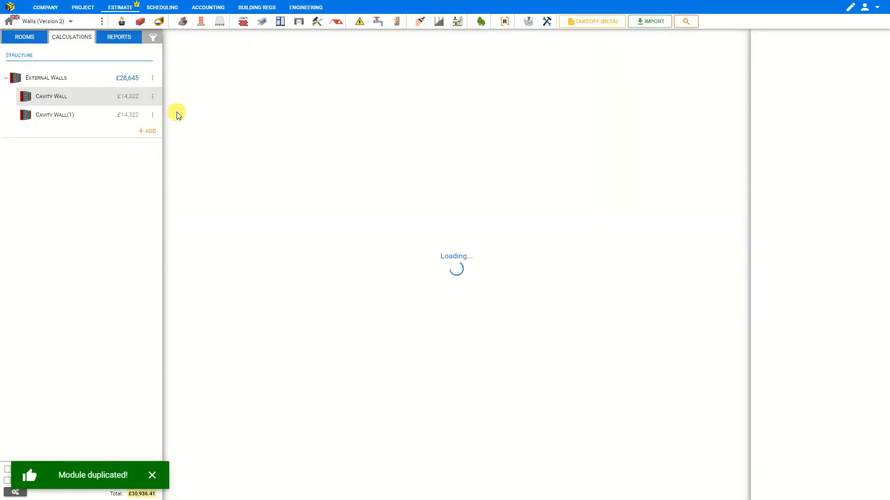
left_click(152, 116)
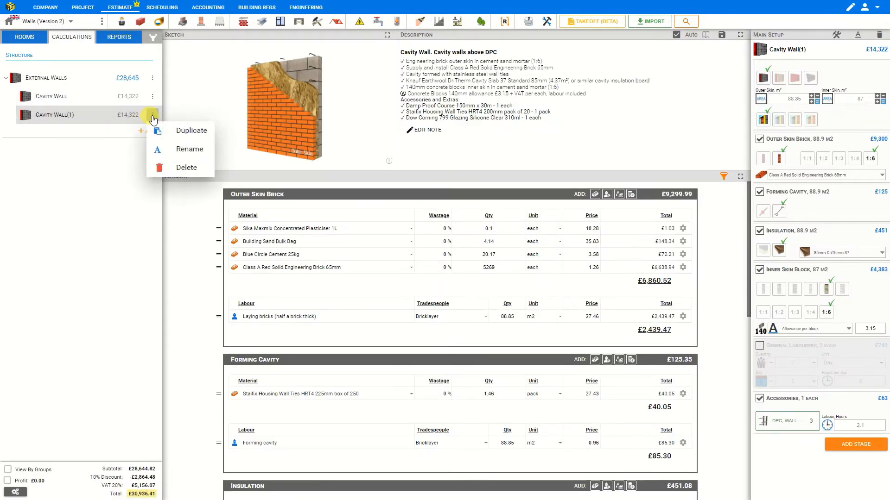
left_click(183, 149)
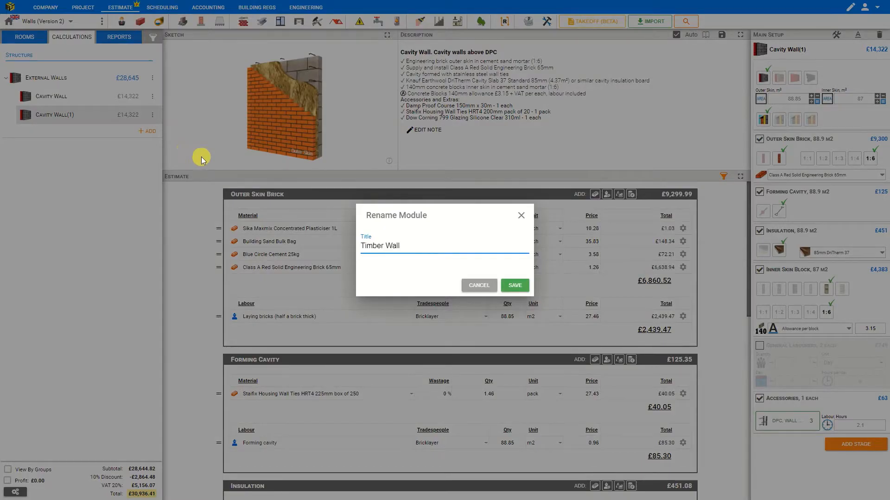
left_click(514, 285)
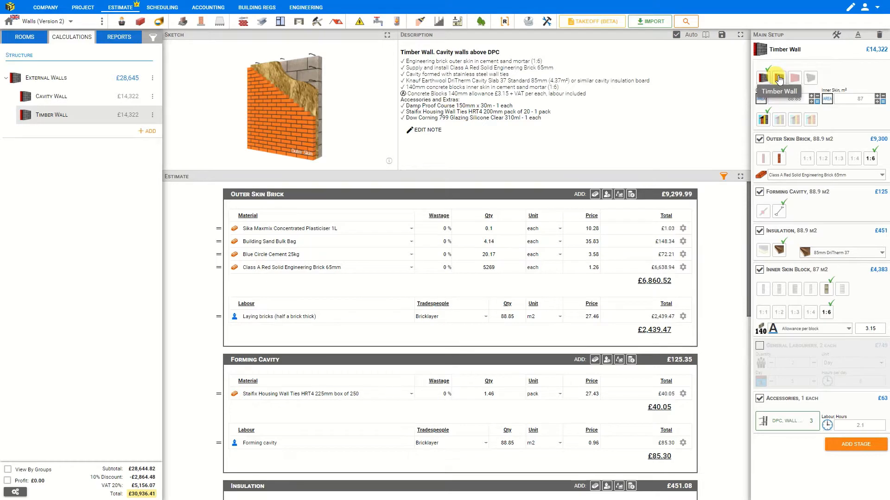
left_click(778, 79)
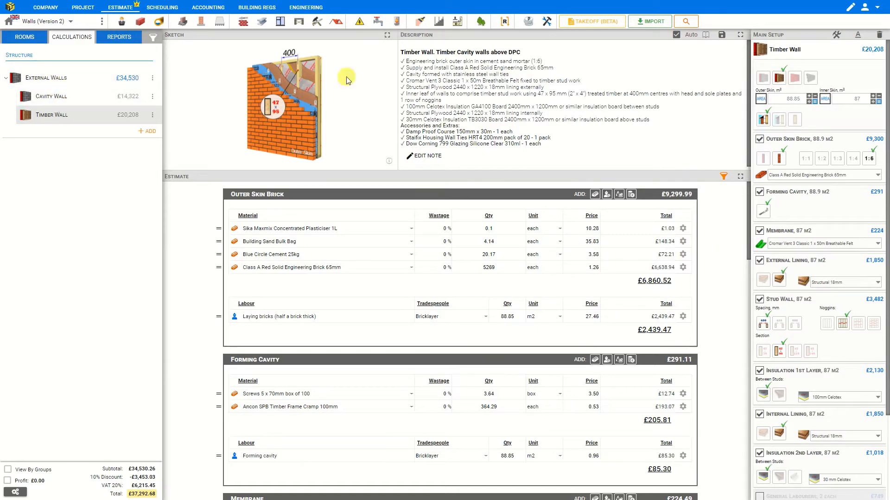
- Review the outer skin's area calculation entries for the short sides, long sides, doors and windows
left_click(812, 101)
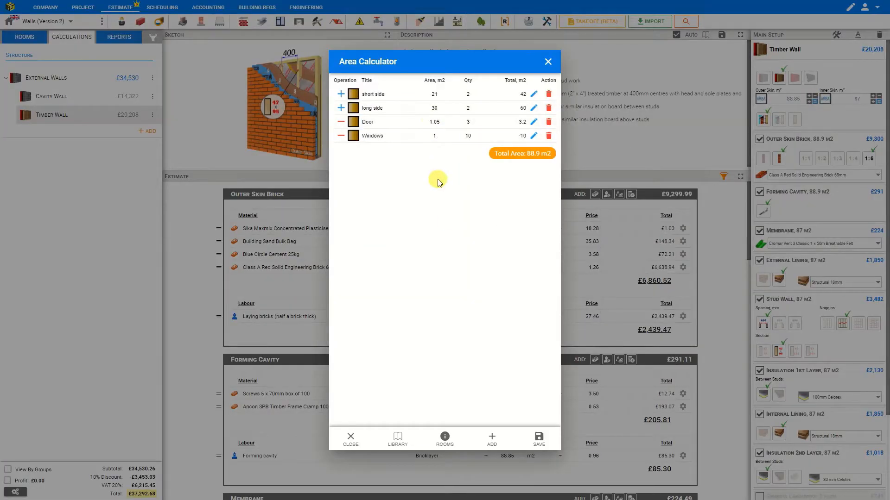
left_click(395, 94)
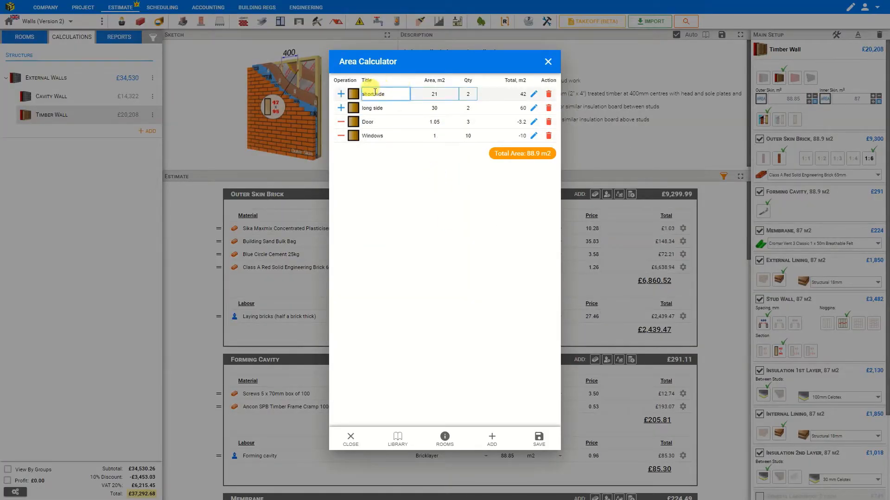
left_click(469, 94)
left_click(471, 107)
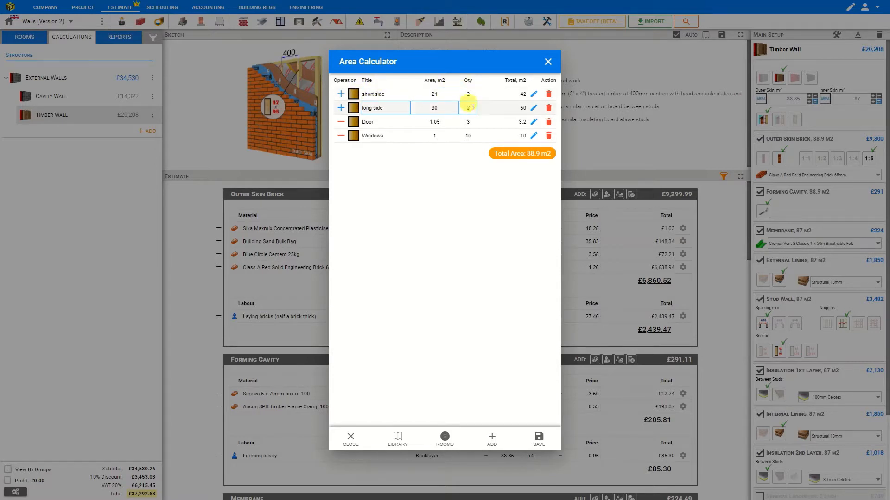
left_click(336, 123)
left_click(377, 138)
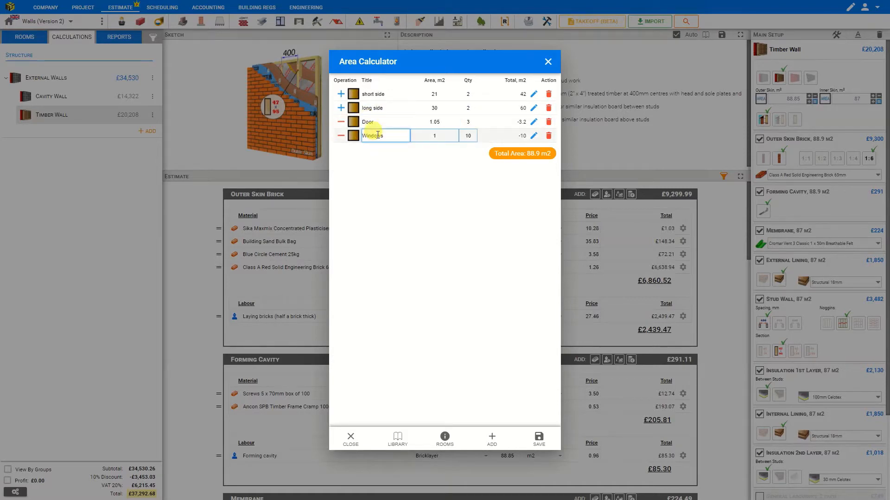
left_click(548, 62)
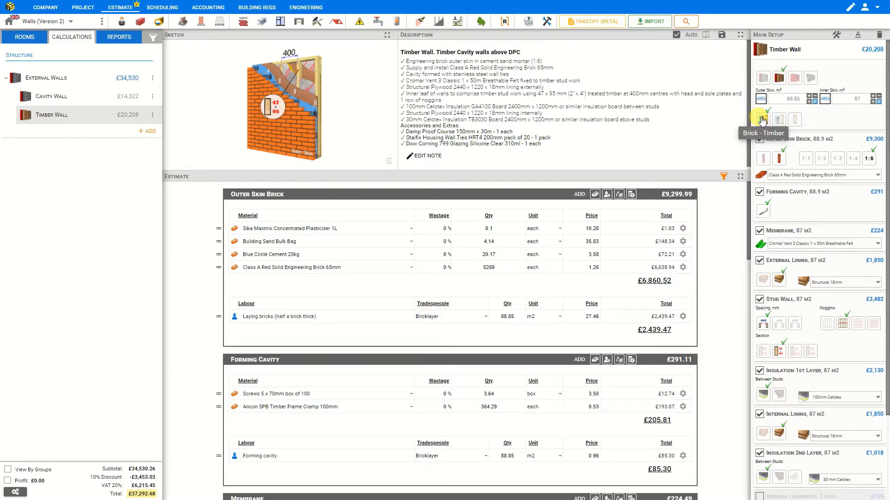
- Try the Block - Timber and timber-only constructions for the timber wall and return to Brick - Timber
left_click(780, 120)
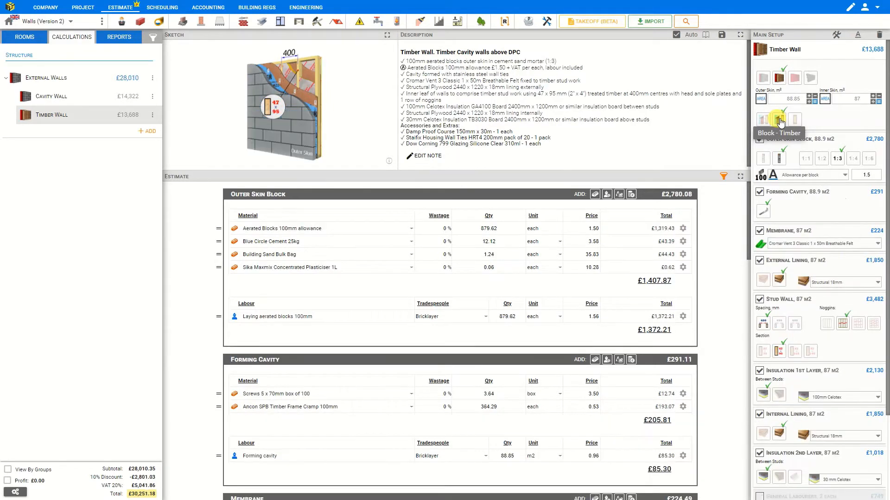
left_click(793, 120)
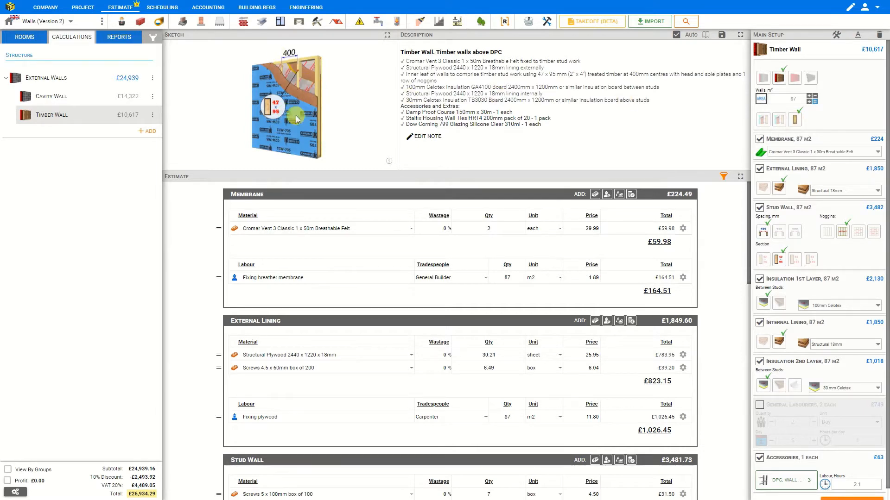
left_click(763, 120)
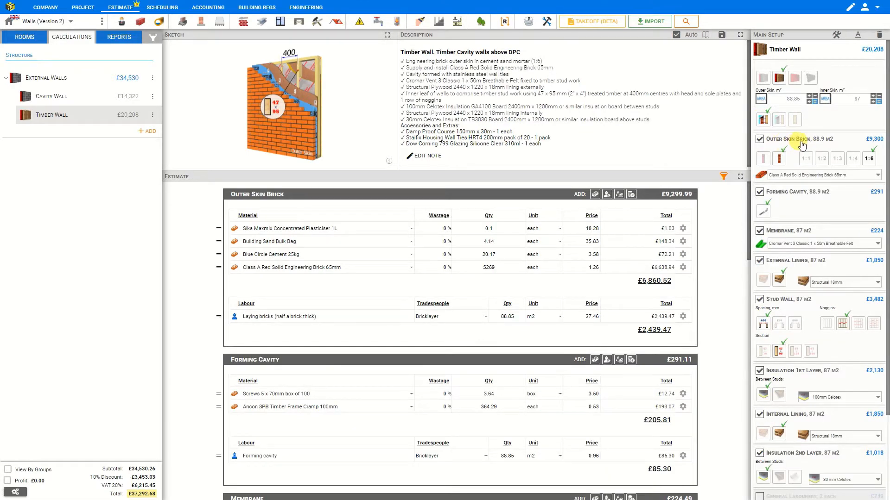
- Compare facing and engineering brick for the timber wall's outer skin and choose Brick Facing
left_click(764, 161)
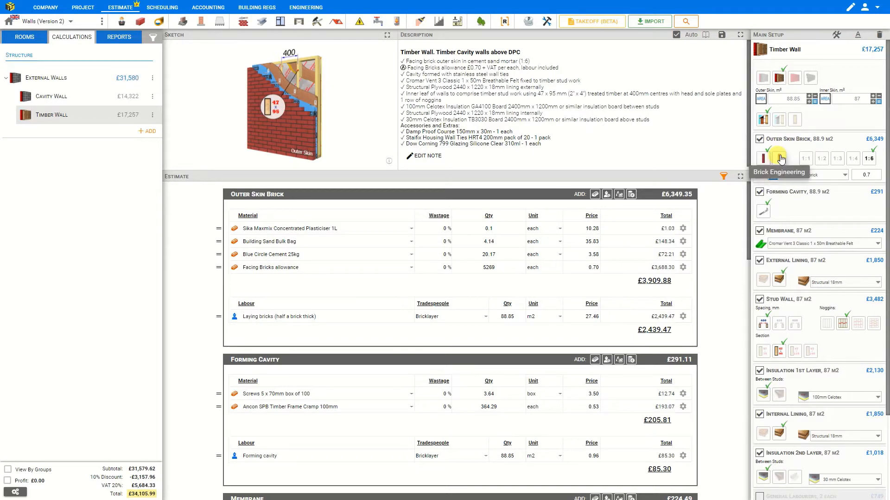
left_click(780, 159)
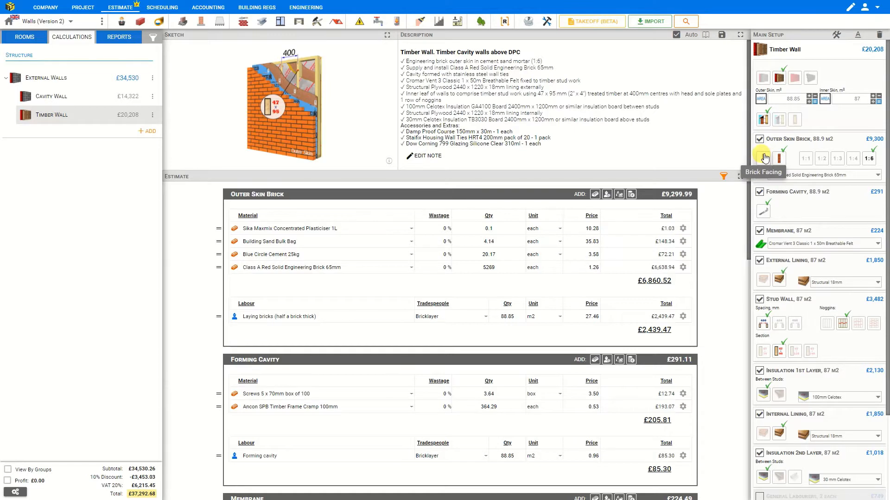
left_click(764, 158)
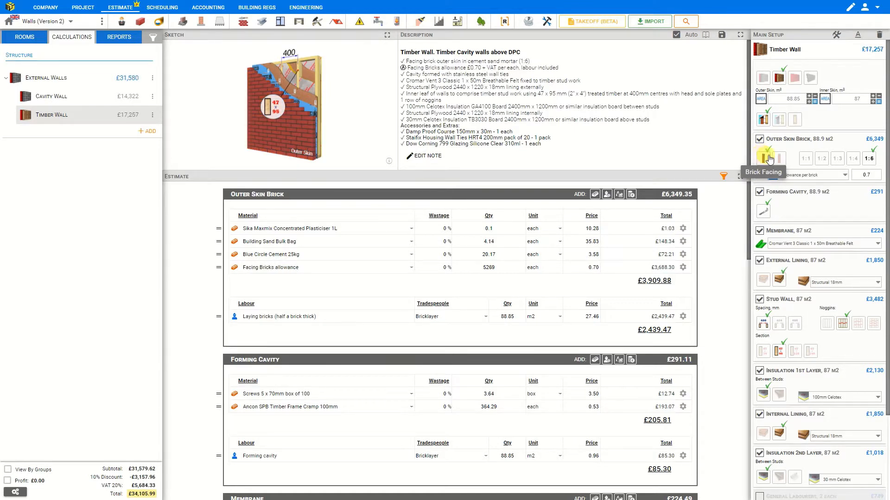
- Try the available mortar ratios for the outer skin brick and settle on 1:3
left_click(806, 160)
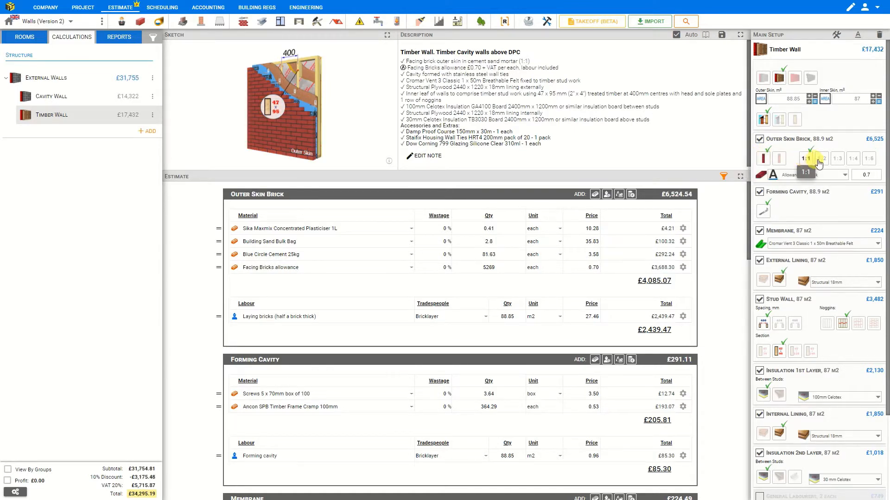
left_click(822, 159)
left_click(837, 158)
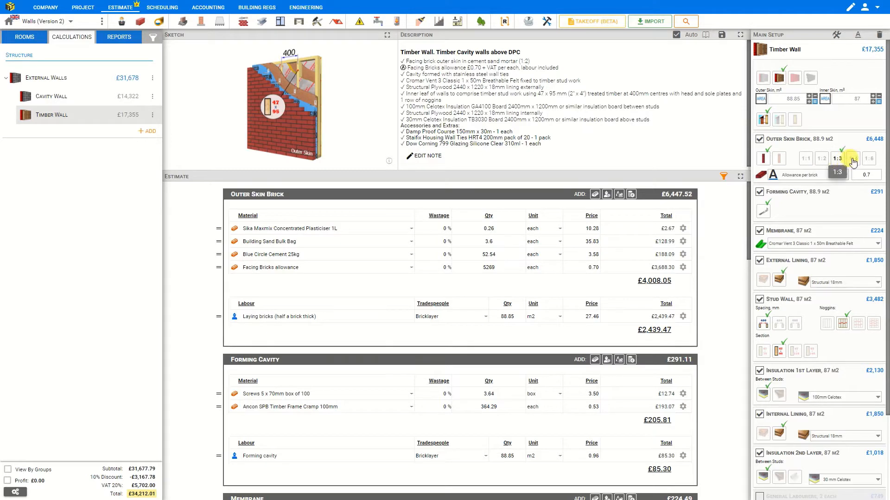
left_click(853, 159)
left_click(868, 159)
left_click(837, 159)
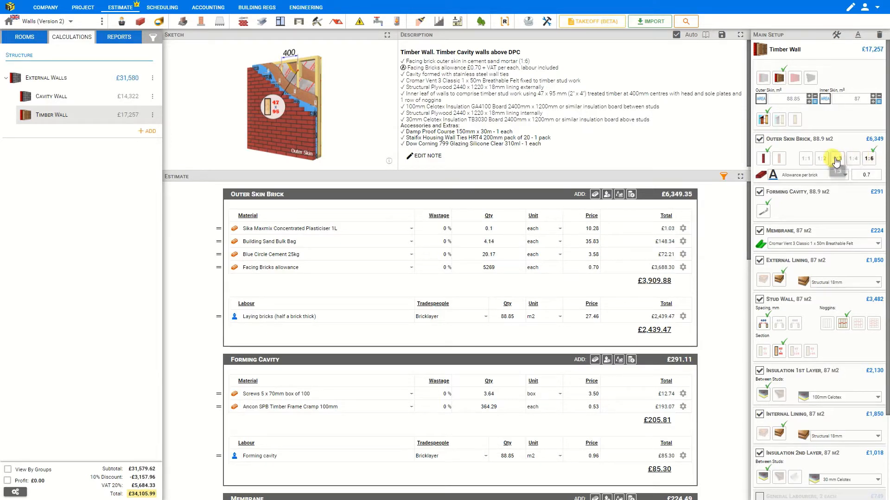
- Try setting the facing bricks to Supplied by Client and return them to Allowance per brick
left_click(814, 178)
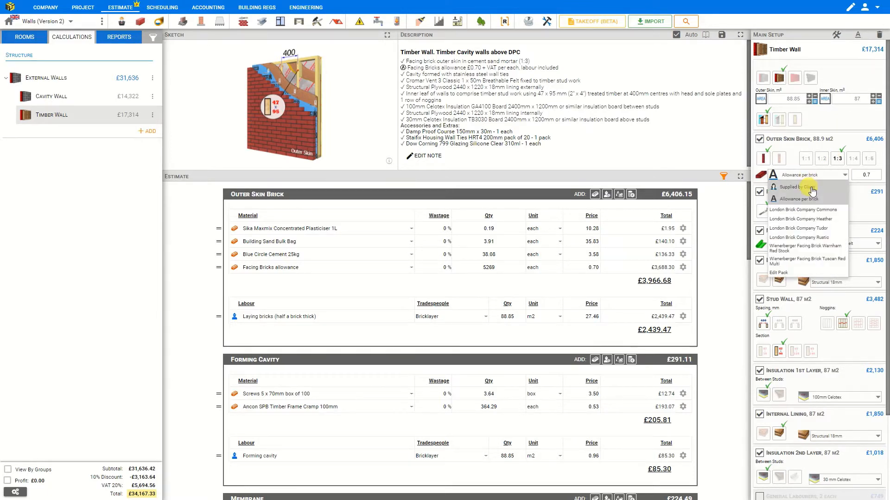
left_click(811, 189)
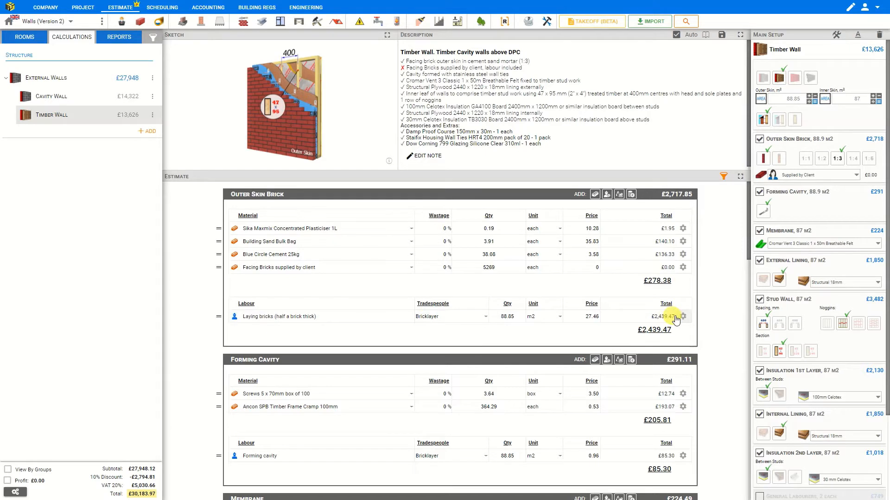
left_click(834, 175)
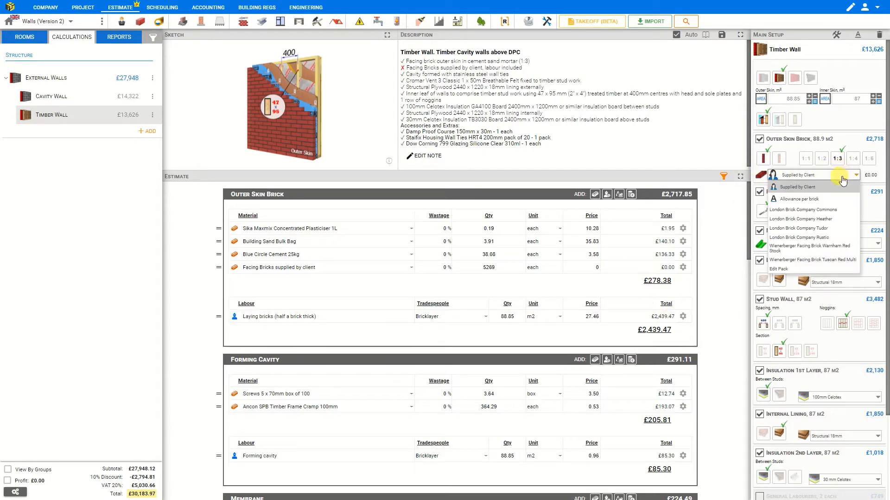
left_click(823, 200)
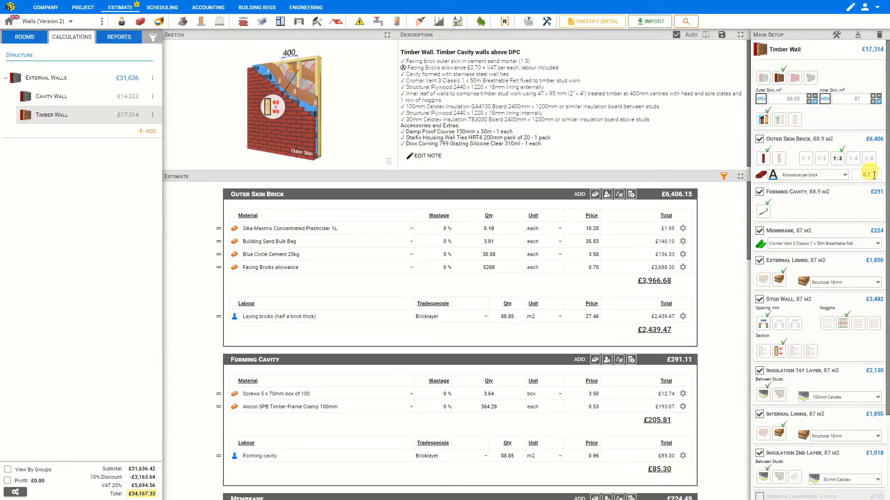
- Set the facing brick allowance to 1 per brick and reset the Facing Bricks allowance line to its default
type("1")
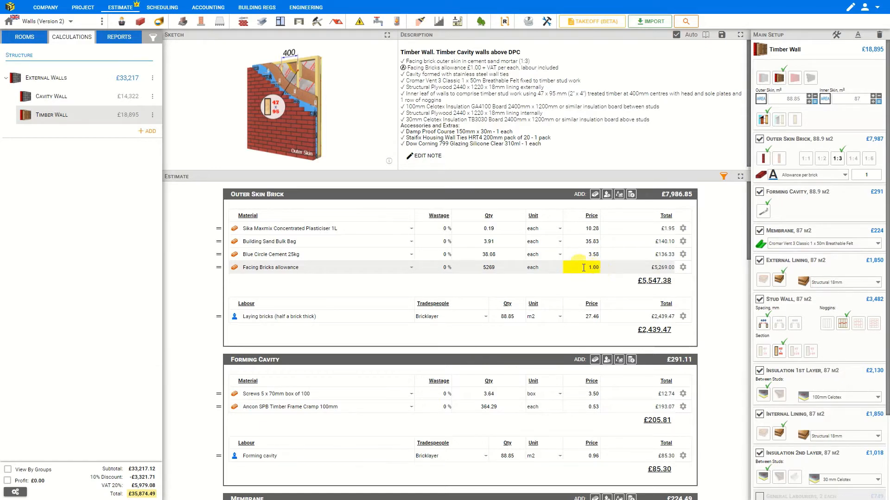
left_click(682, 268)
left_click(662, 288)
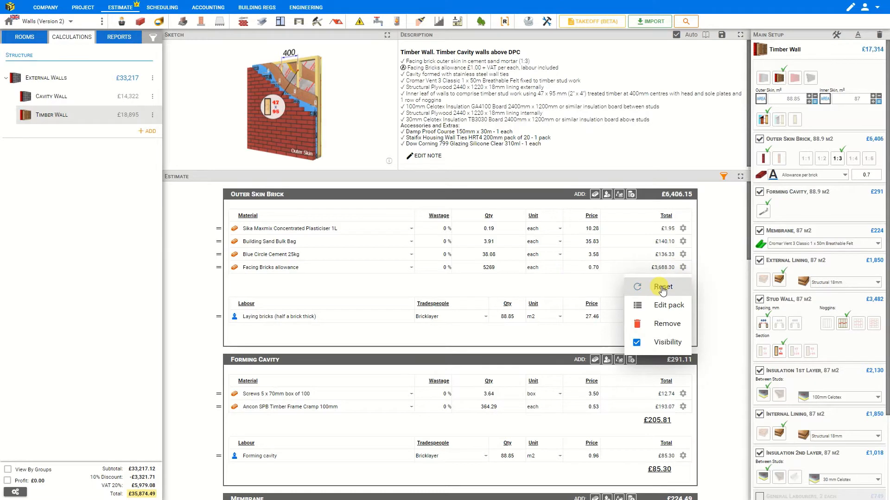
- Try London Brick Company Tudor as the outer skin's facing brick and settle on Supplied by Client
left_click(817, 175)
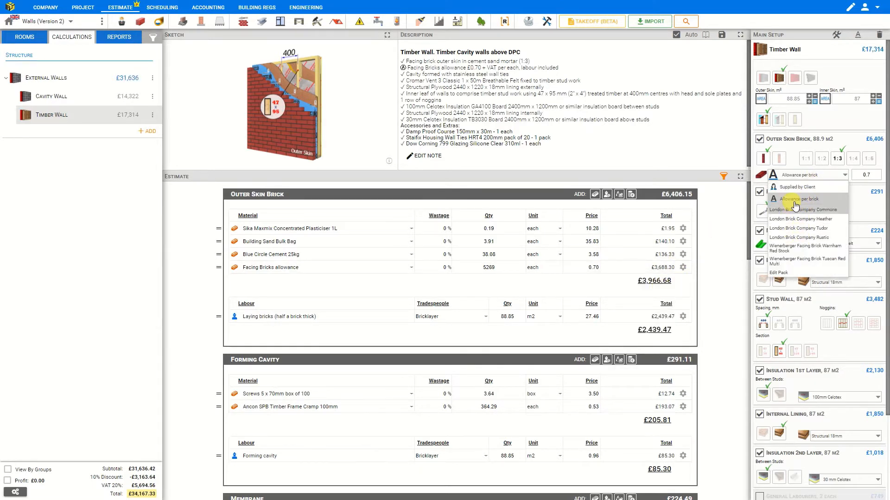
left_click(792, 228)
left_click(793, 176)
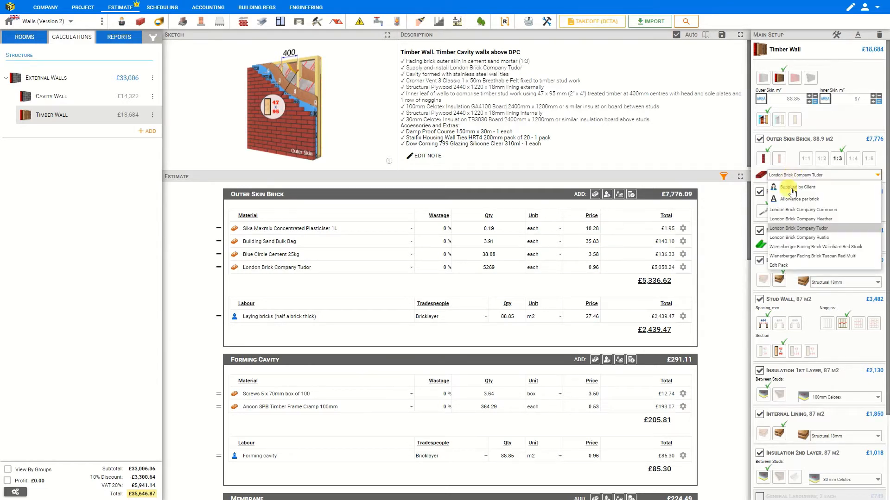
- Examine the facing bricks material pack and its new-material form, and leave both without adding a material
left_click(785, 266)
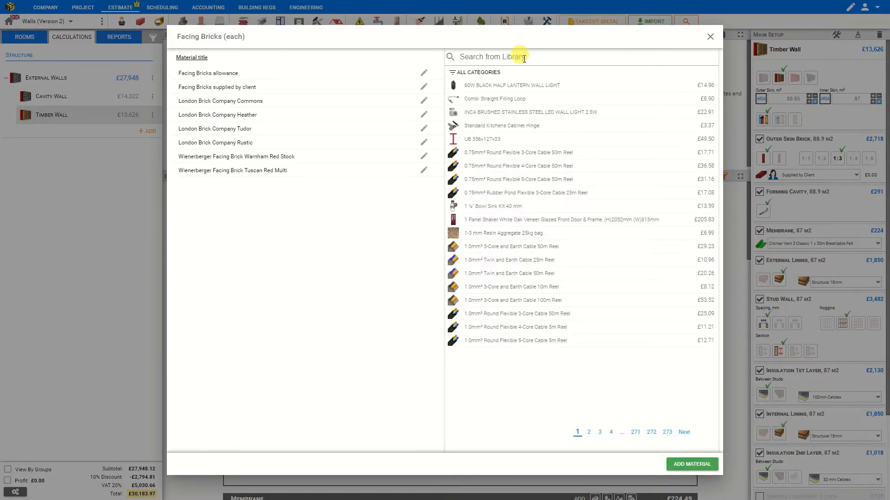
left_click(692, 465)
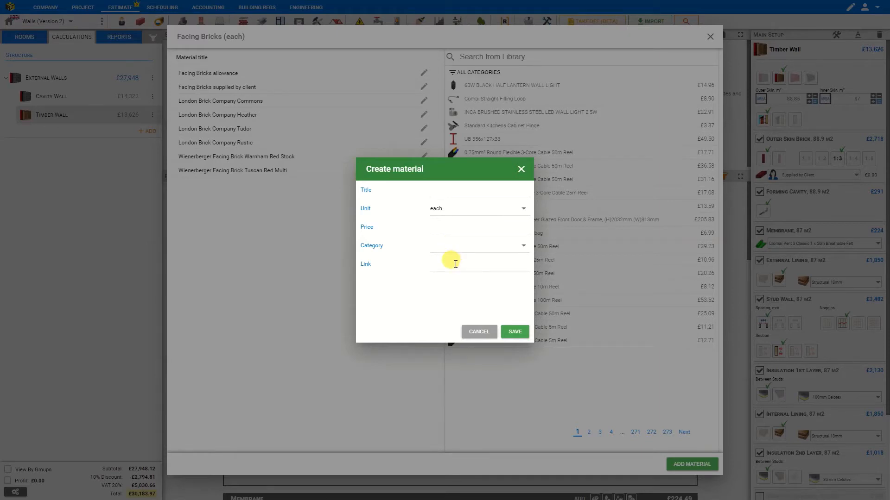
left_click(477, 339)
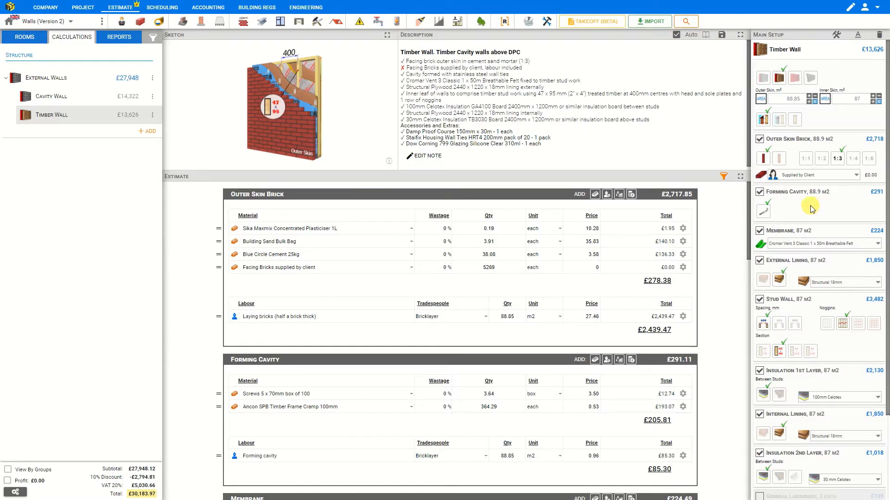
- Set the timber wall's membrane to Cromar Vent 3 Pro 1.5 x 50m Breathable Felt and check its estimate line
left_click(782, 244)
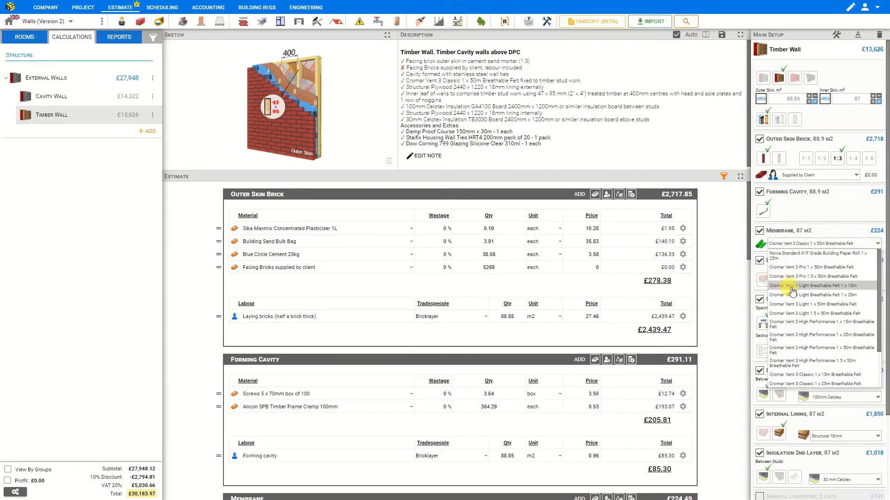
scroll(791, 289, "down", 1)
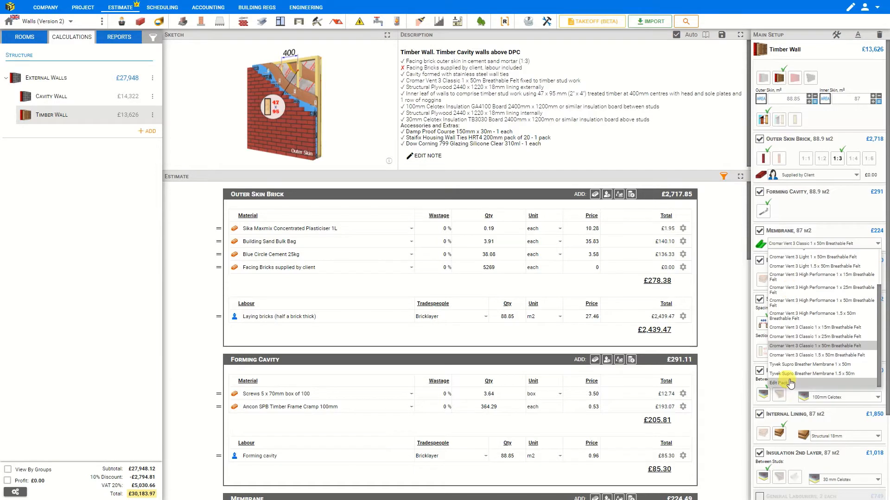
scroll(792, 324, "up", 1)
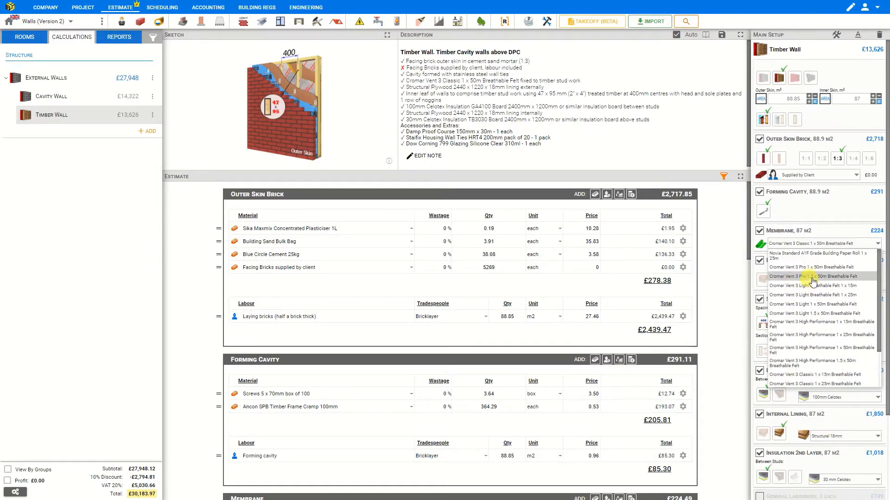
left_click(812, 281)
scroll(352, 305, "down", 5)
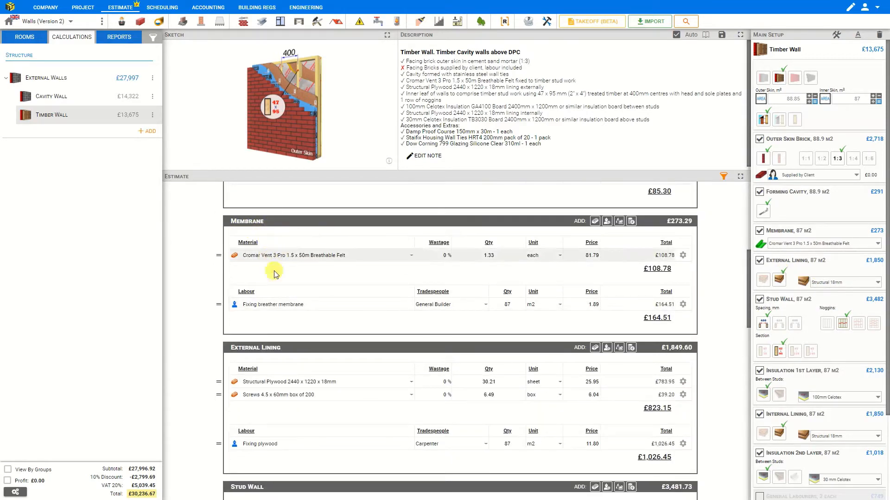
- Try OSB as the external lining and return to plywood, toggling the external lining and membrane stages off and on
left_click(762, 280)
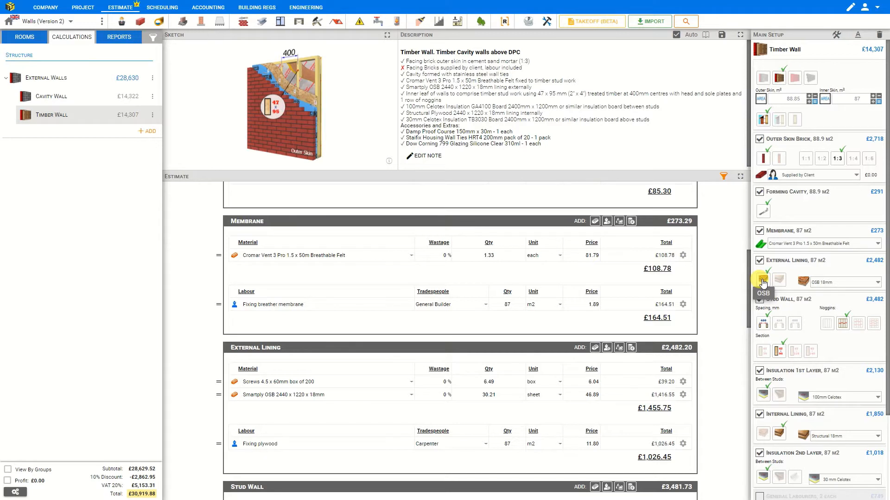
left_click(778, 280)
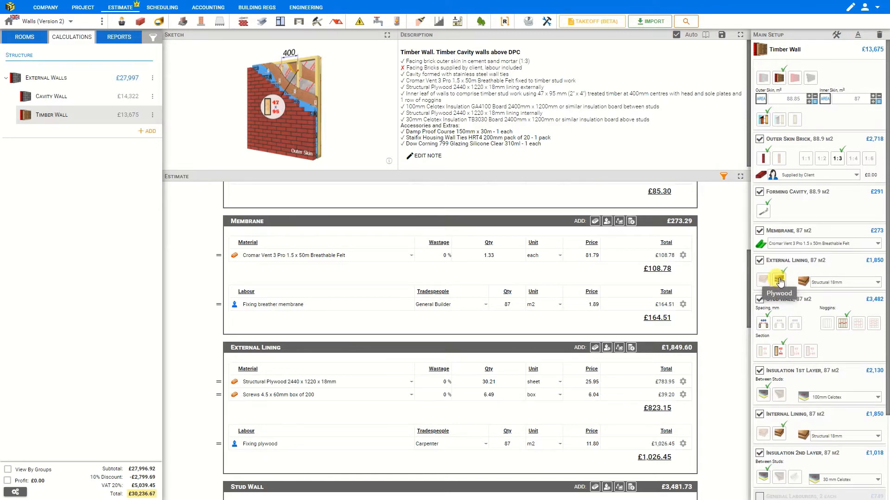
left_click(760, 261)
left_click(760, 231)
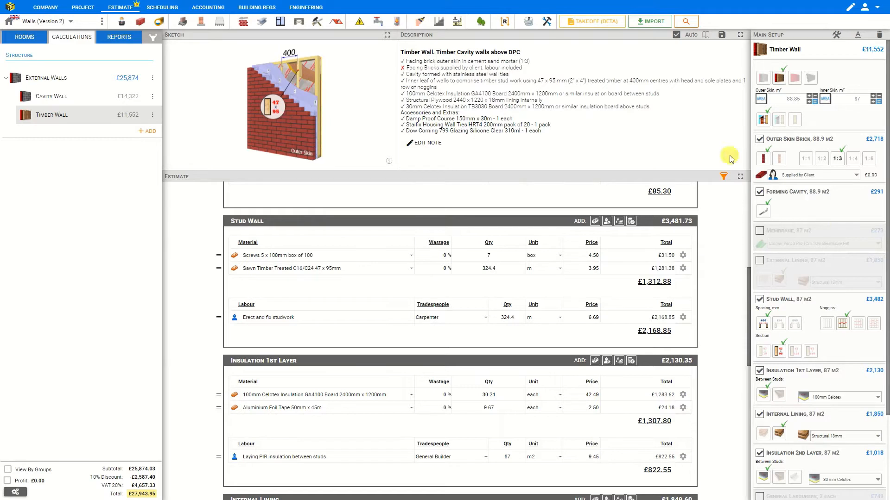
left_click(760, 231)
left_click(760, 260)
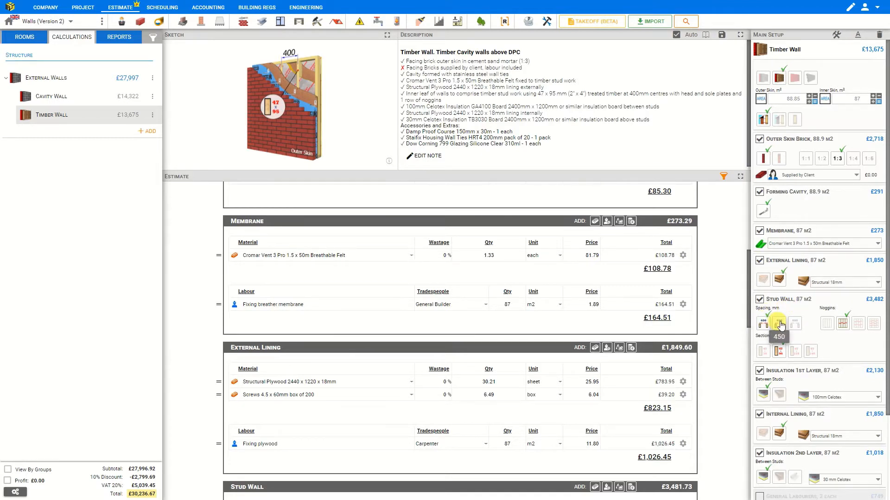
- Compare stud spacings of 600 and 400 mm in the estimate and settle on 450 mm for the stud wall
left_click(794, 325)
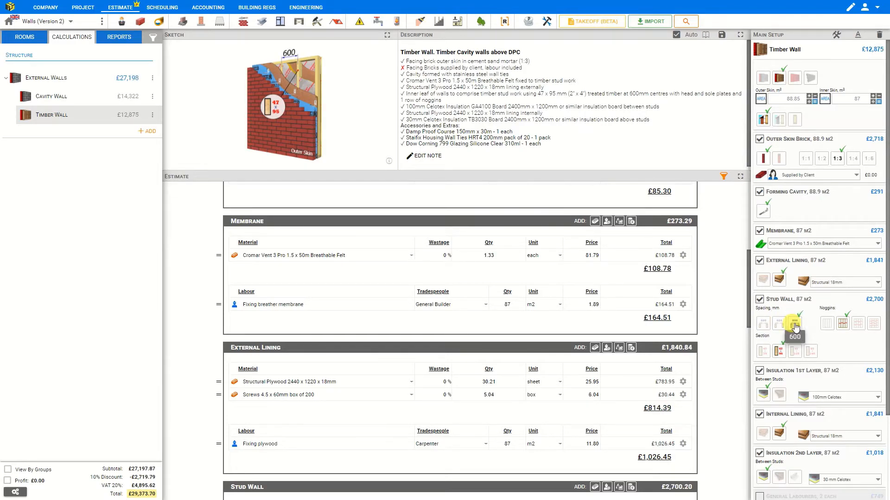
scroll(528, 284, "down", 5)
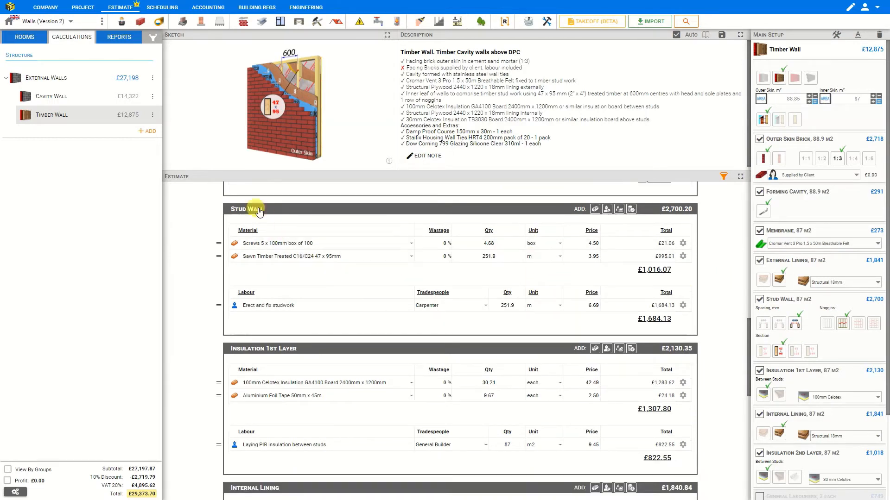
left_click(763, 325)
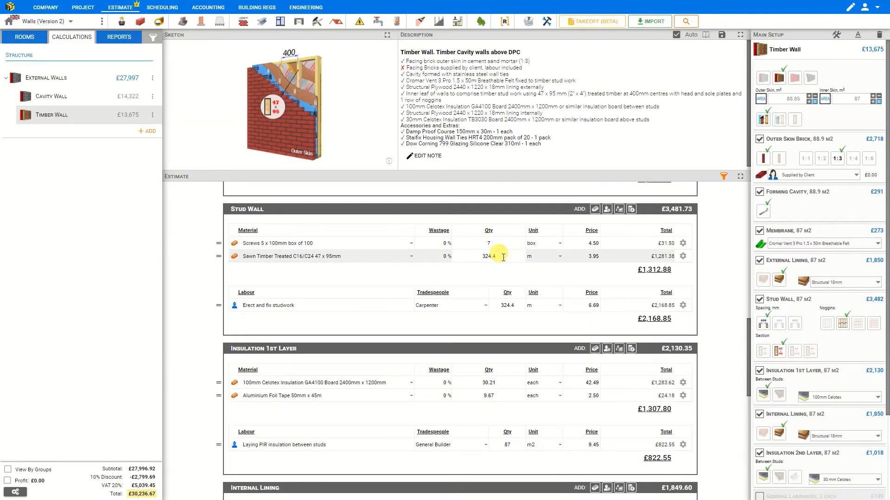
left_click(796, 326)
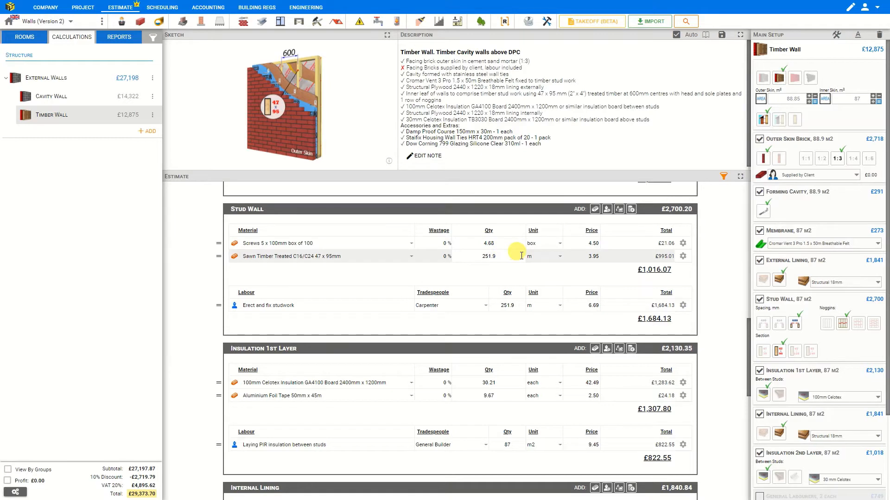
left_click(779, 326)
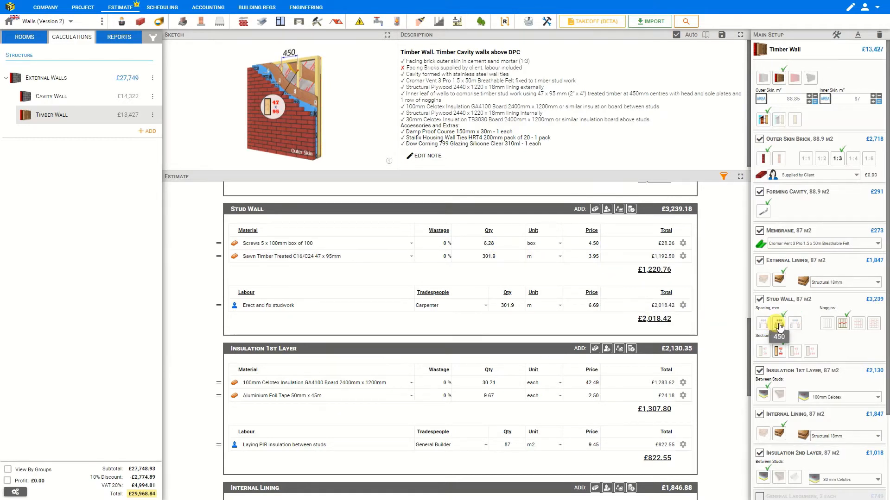
- Try the stud wall with no noggins and with one and two rows, and settle on three rows
left_click(827, 325)
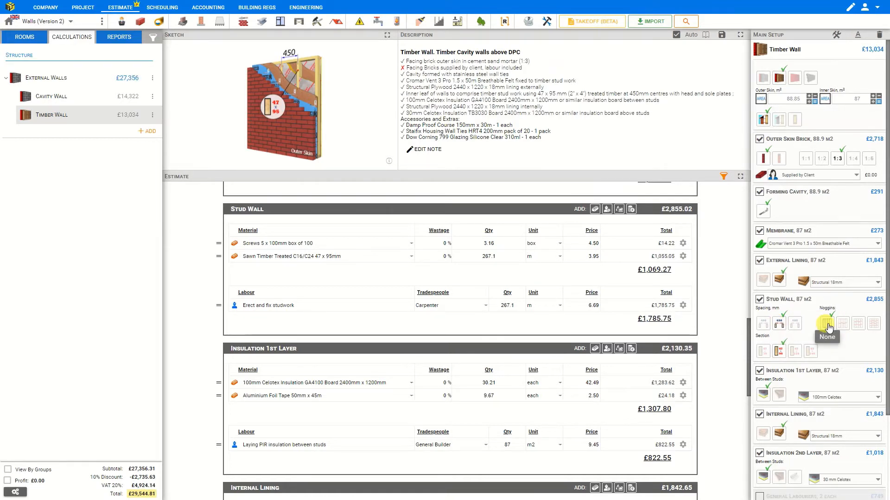
left_click(842, 323)
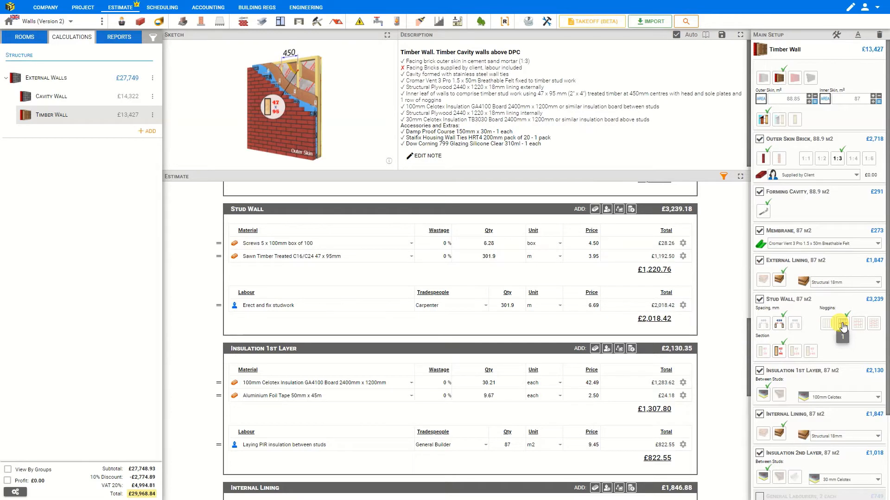
left_click(858, 324)
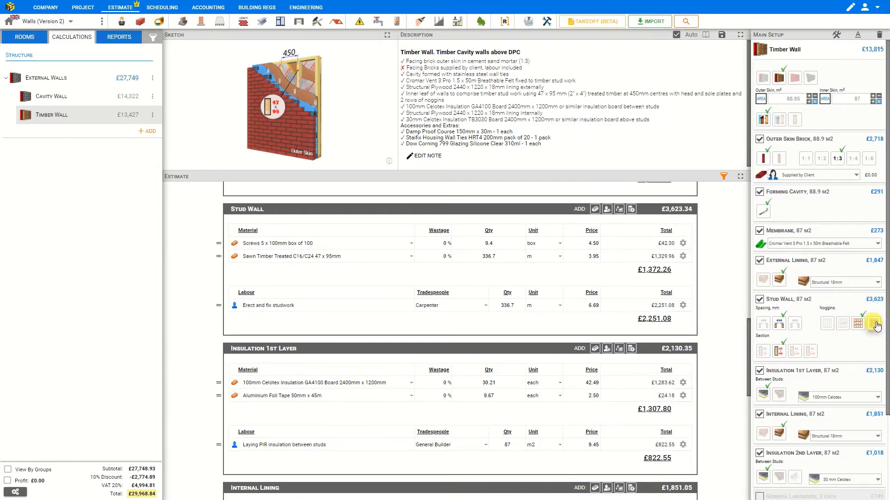
left_click(874, 325)
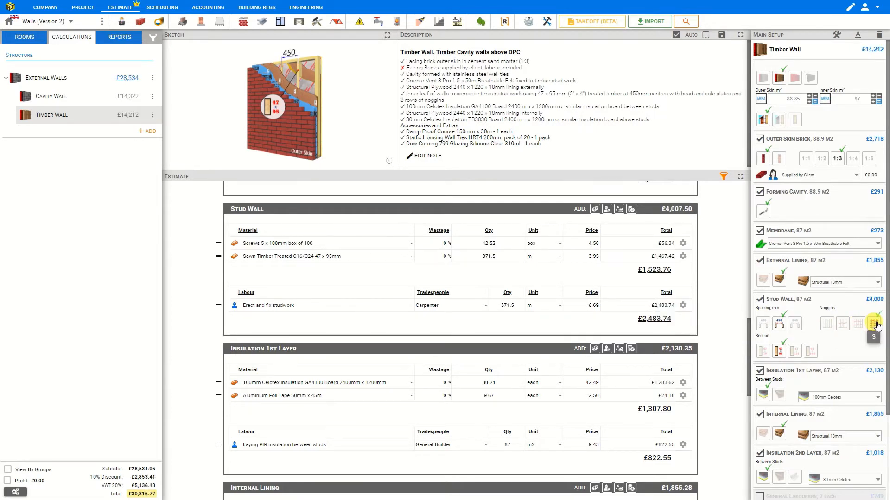
left_click(826, 324)
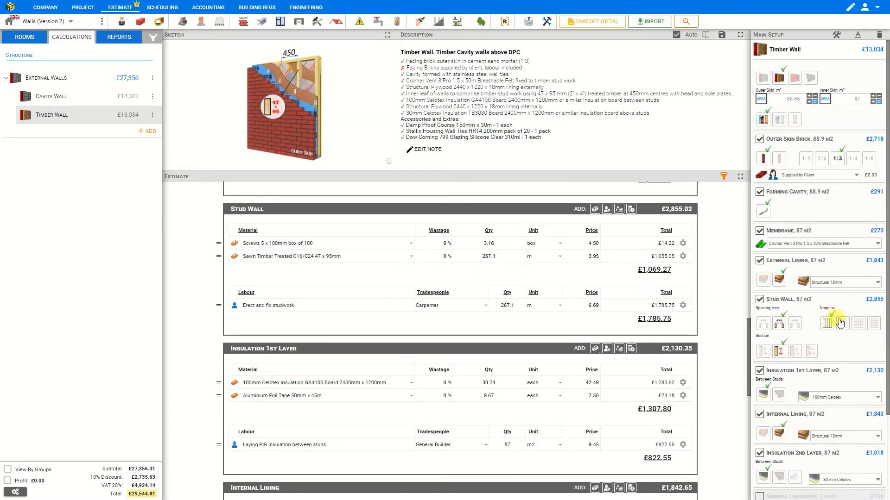
left_click(873, 323)
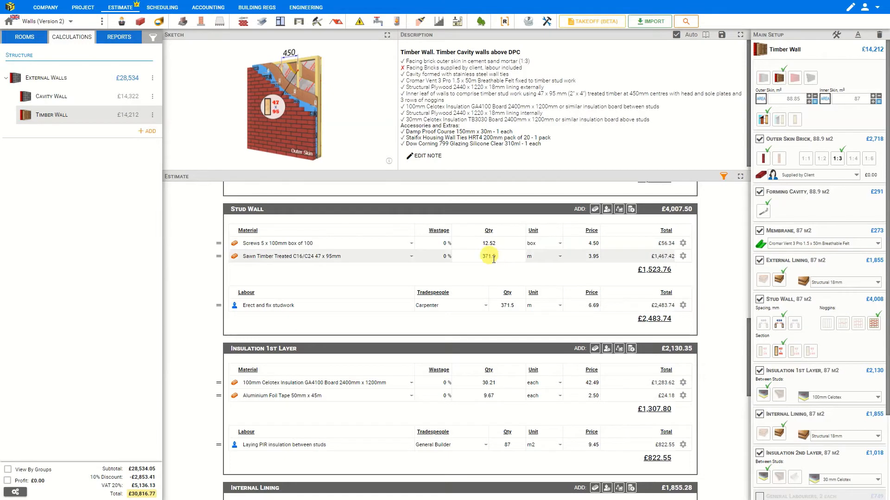
- Try other stud timber sections, including 47x125 and 47x145, and return the stud wall to 47x95
left_click(764, 352)
left_click(778, 352)
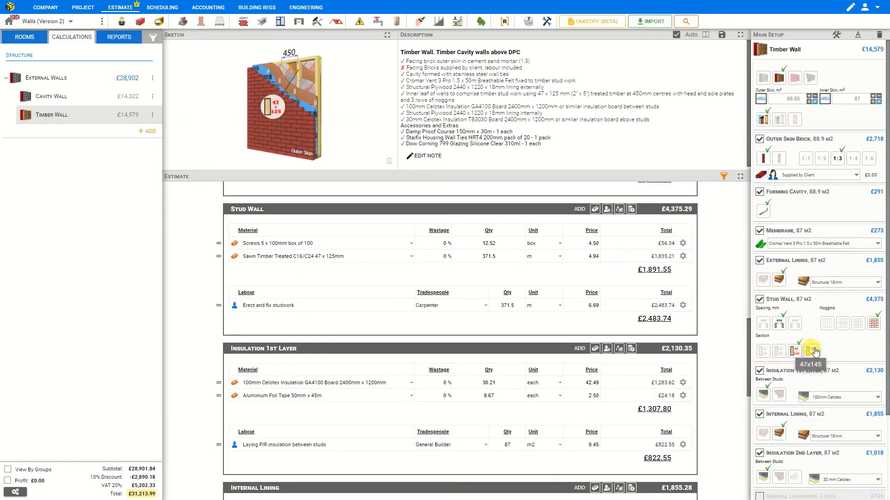
left_click(811, 351)
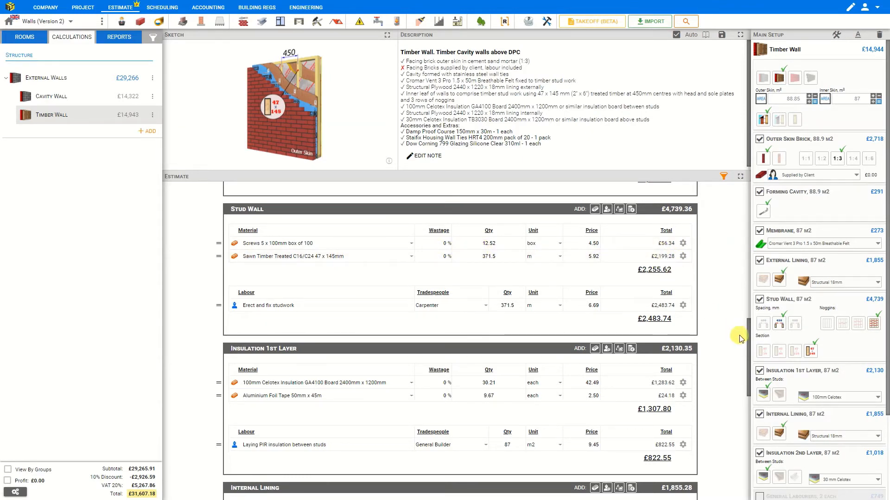
left_click(780, 353)
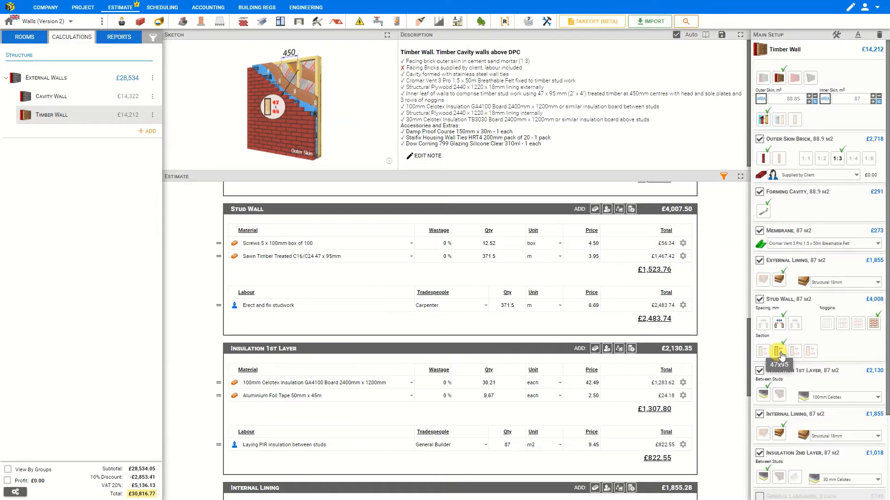
- Try Slab insulation for the first insulation layer, view its DriTherm options, and return to Celotex
scroll(806, 375, "down", 3)
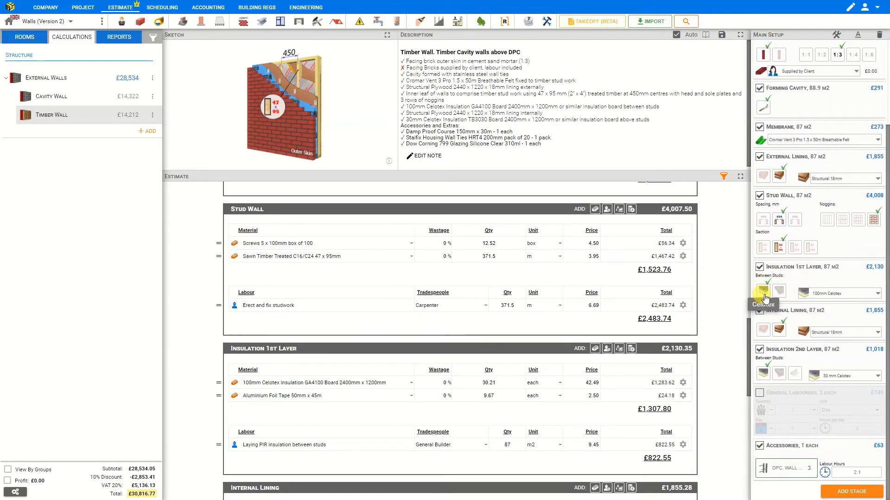
left_click(779, 291)
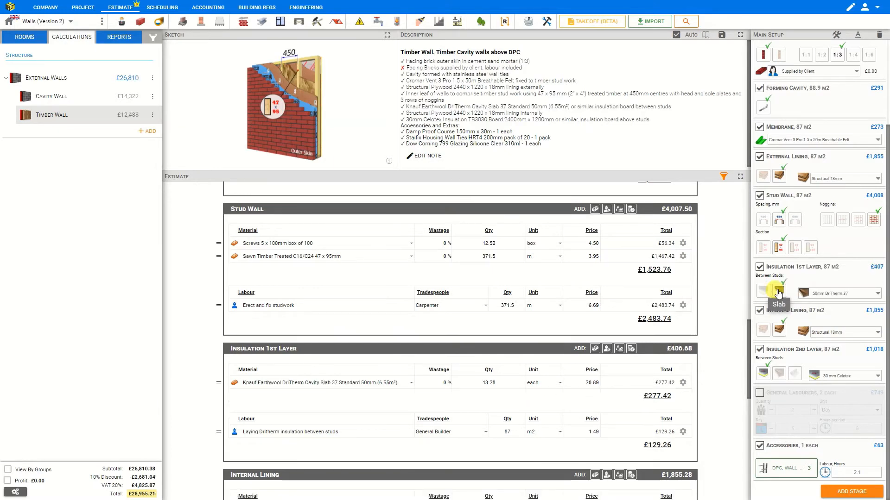
left_click(826, 294)
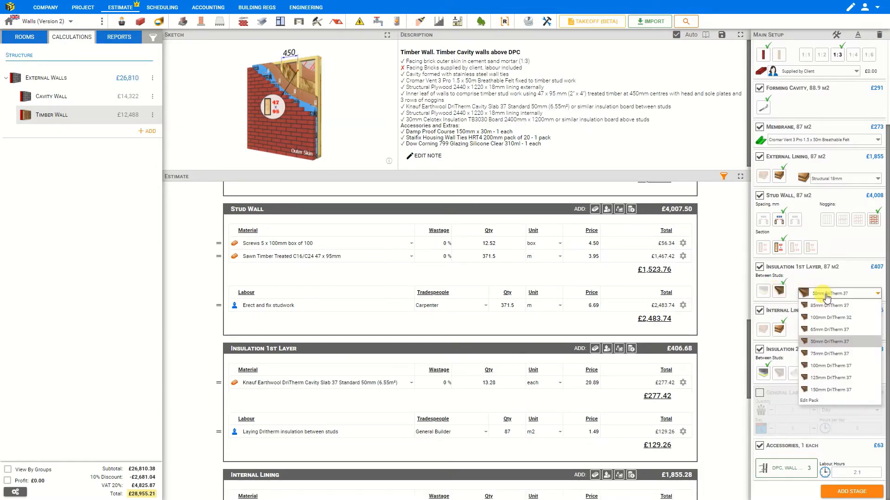
left_click(763, 292)
- Open the first layer's PIR board insulation pack, search its library for "kingspan", and close it without adding a material
left_click(820, 293)
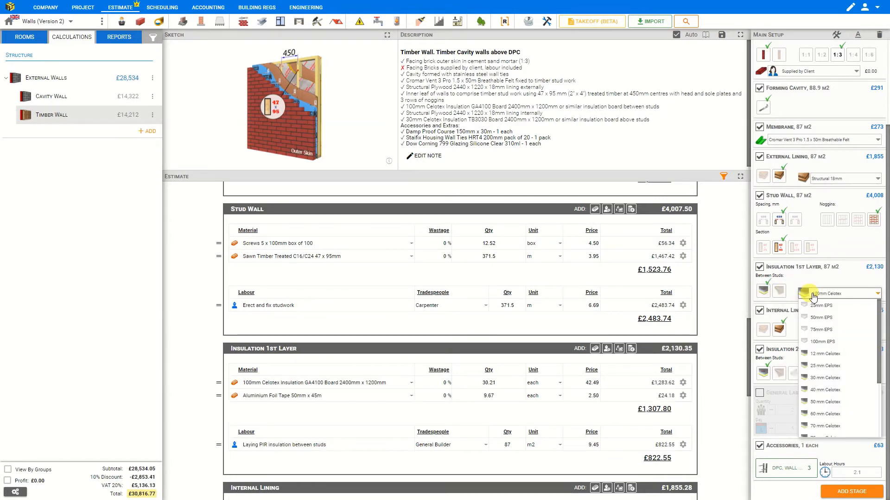
scroll(827, 374, "down", 3)
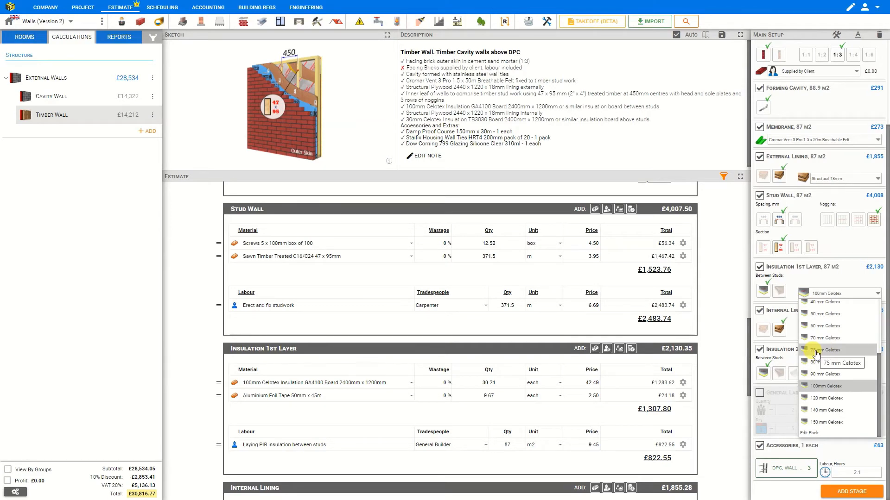
left_click(818, 432)
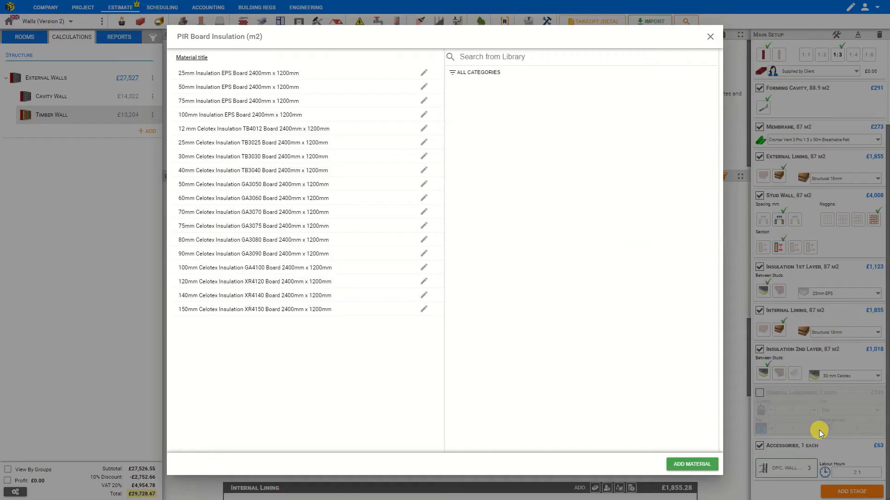
left_click(522, 56)
type("kingspan")
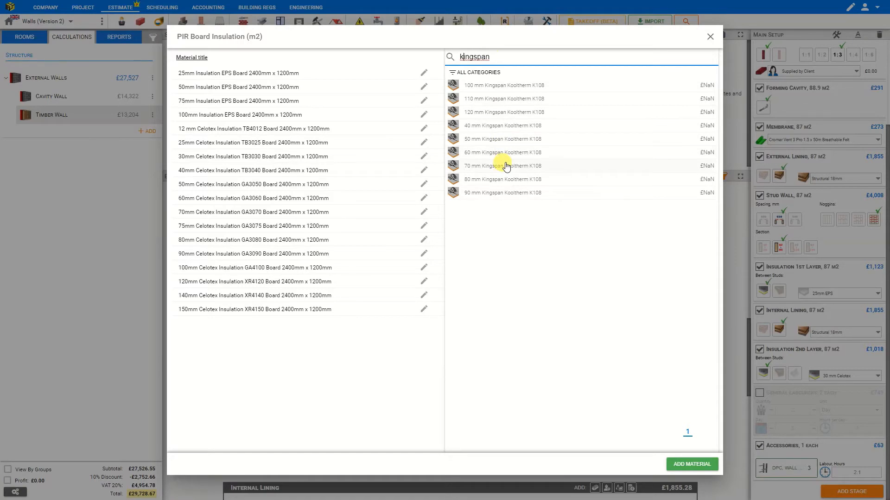
left_click(710, 37)
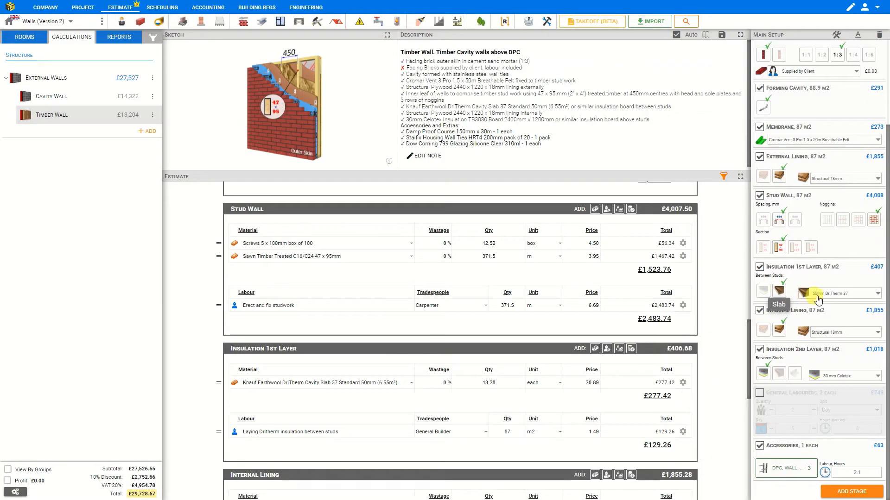
- Set the first insulation layer between the studs to Slab insulation, 50mm DriTherm 37
left_click(818, 299)
left_click(835, 339)
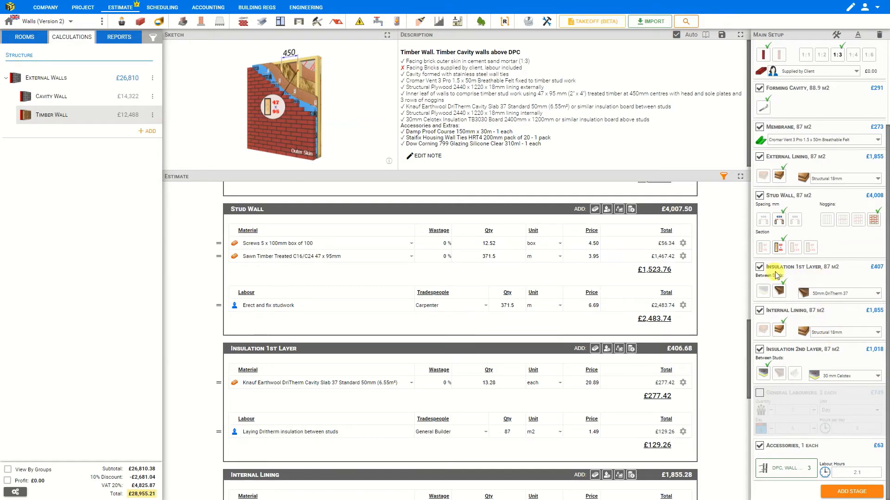
- Toggle the first insulation layer stage off and on, comparing the wall build-up in the enlarged sketch
left_click(759, 269)
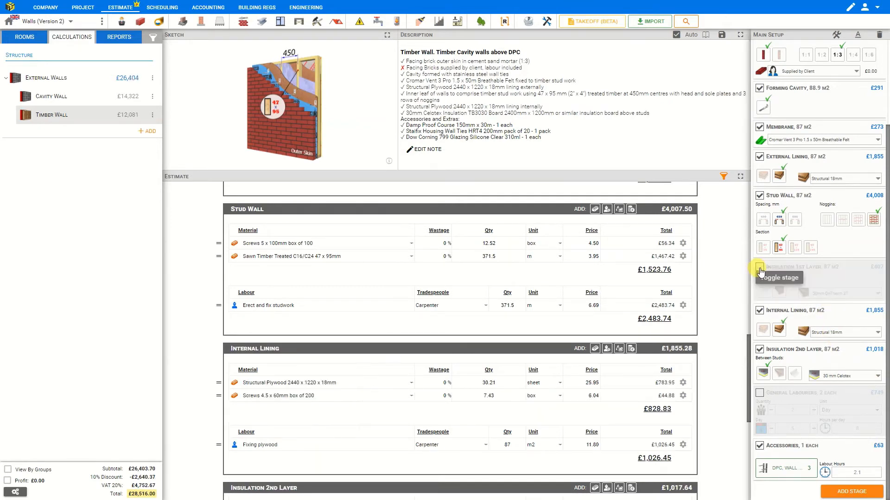
left_click(760, 269)
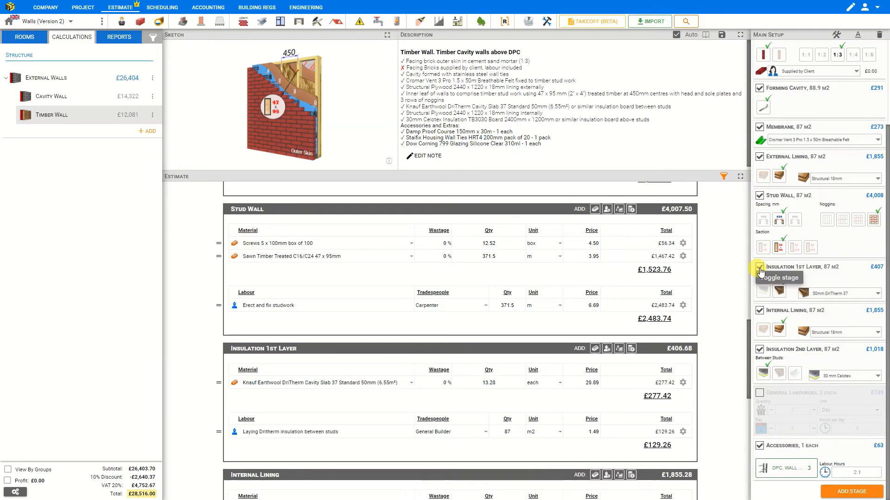
left_click(760, 270)
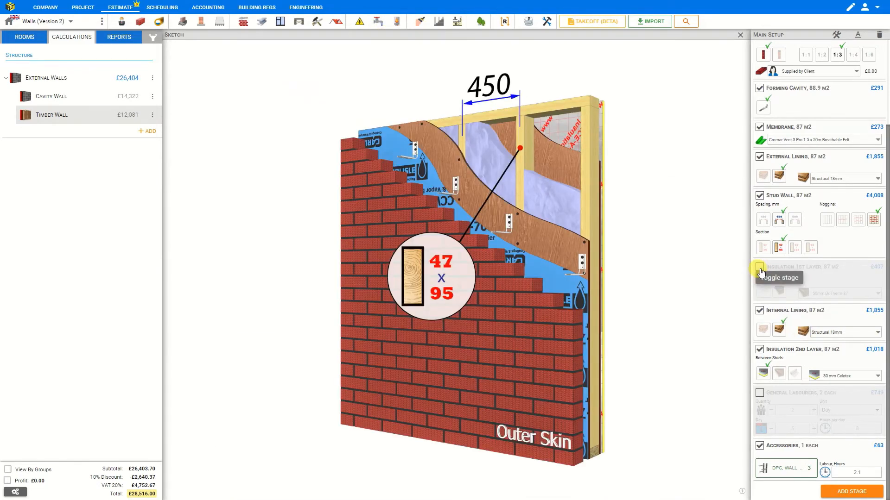
left_click(760, 270)
left_click(760, 270)
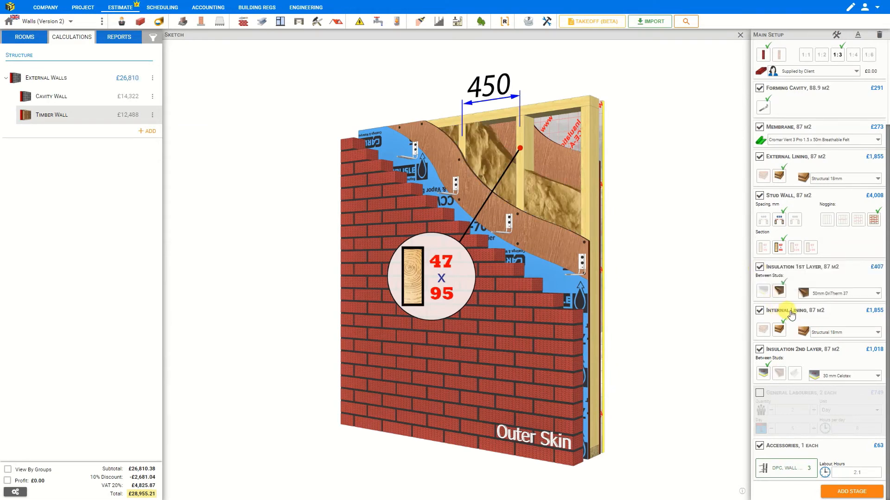
- Toggle the internal lining stage off and on, then try OSB before returning to plywood and viewing its thickness options
left_click(760, 310)
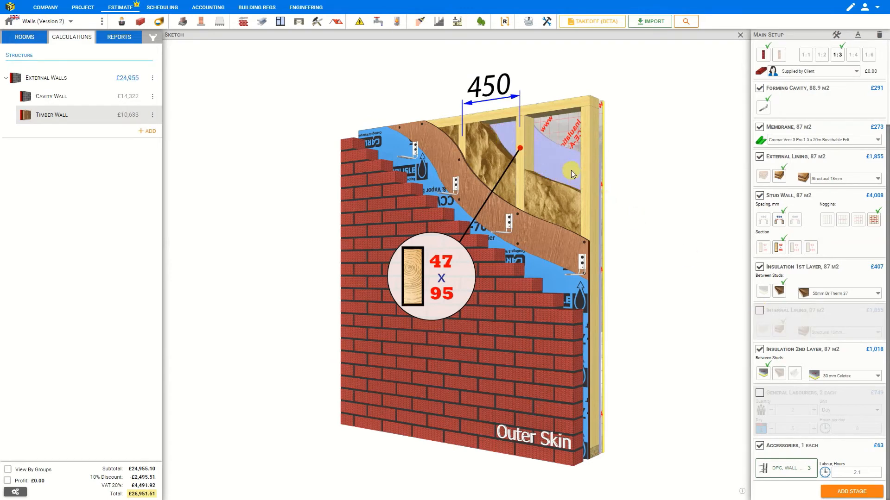
left_click(759, 311)
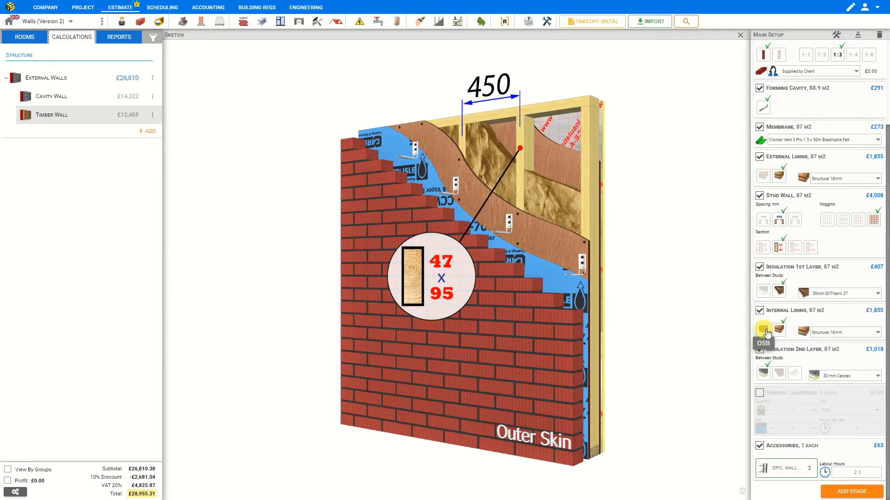
left_click(765, 330)
left_click(779, 330)
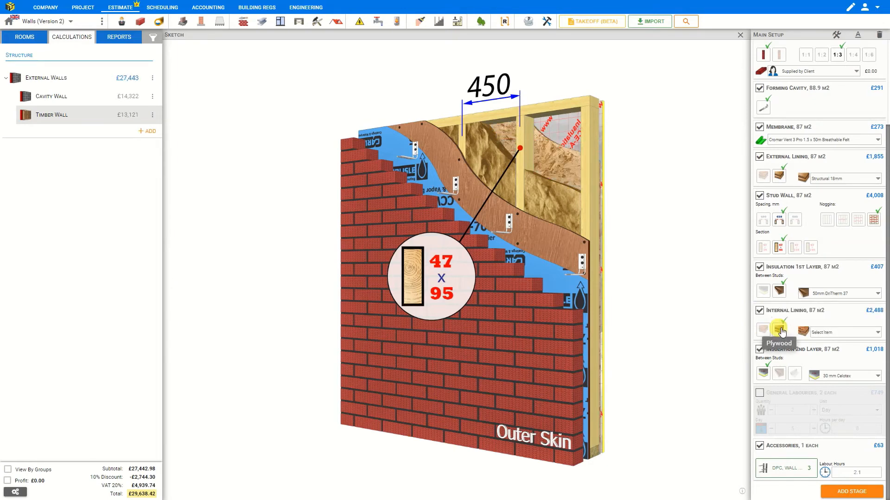
left_click(846, 334)
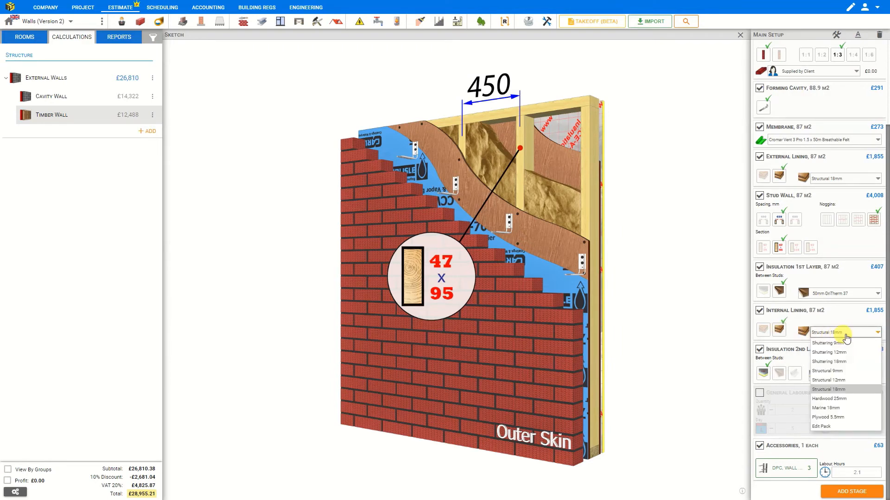
- Exclude the internal lining stage, restore the sketch to normal size, and include the lining again
left_click(759, 311)
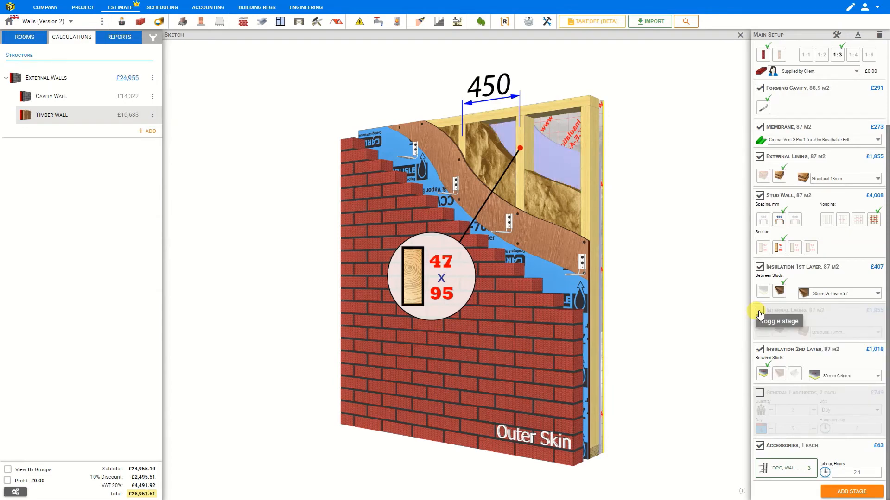
left_click(740, 35)
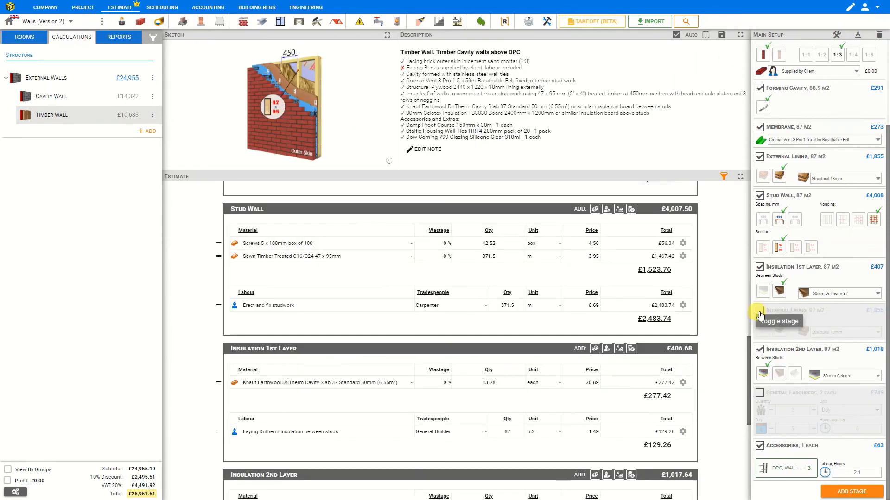
left_click(760, 311)
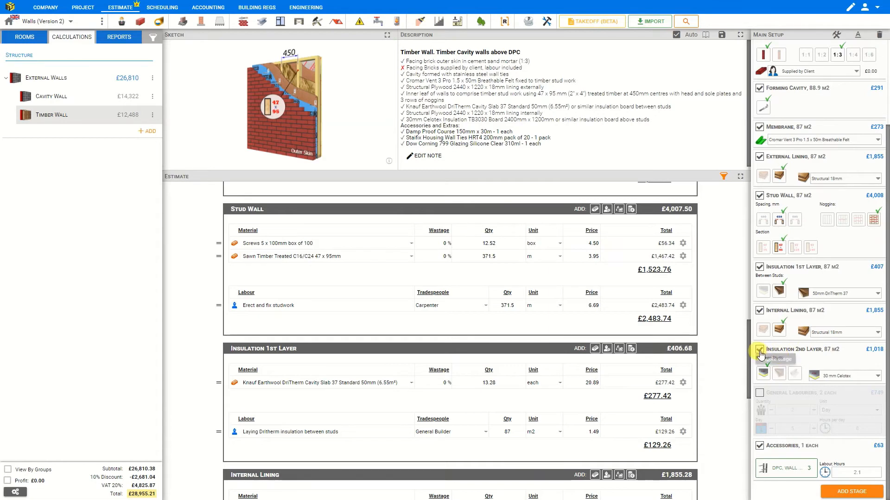
- Enlarge the sketch and toggle the second insulation layer stage off and on to compare the wall build-up
left_click(387, 35)
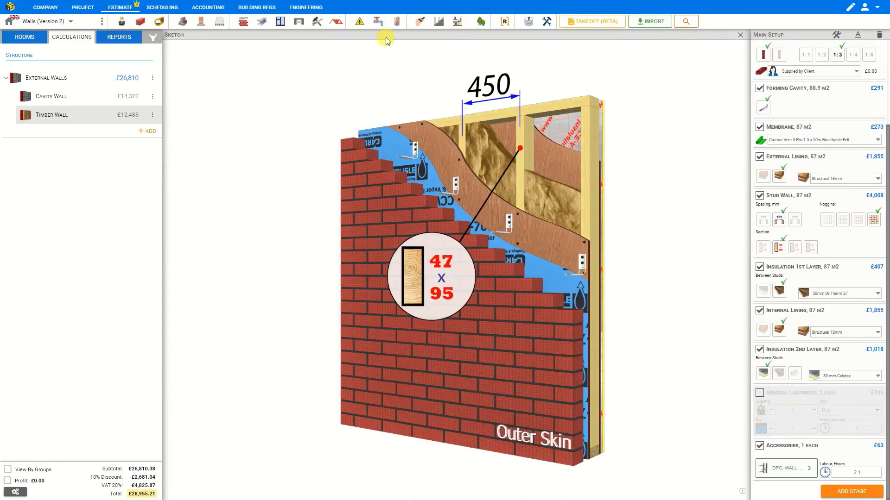
left_click(760, 351)
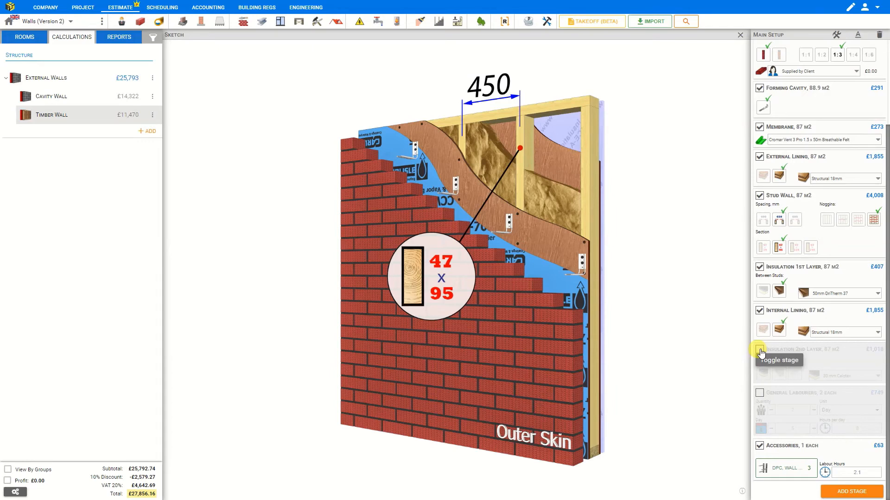
left_click(759, 351)
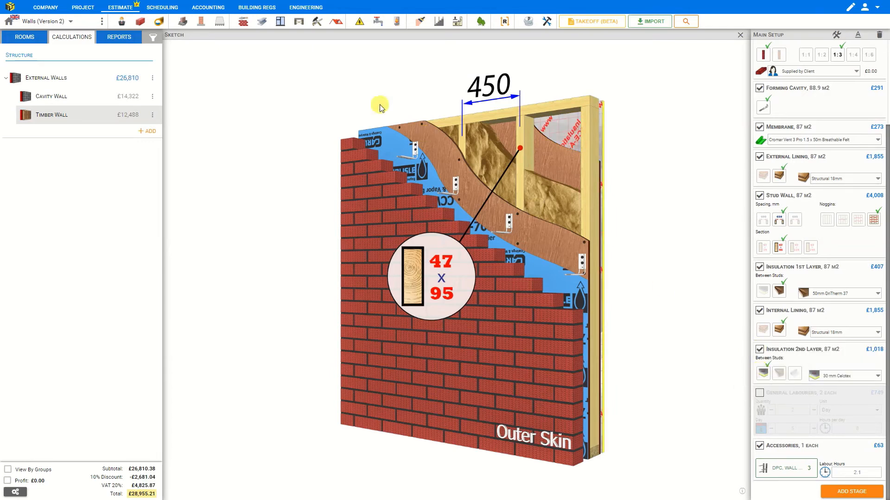
- Add a timber wall calculation in Building Regs and examine its specification and U-value calculation
left_click(259, 7)
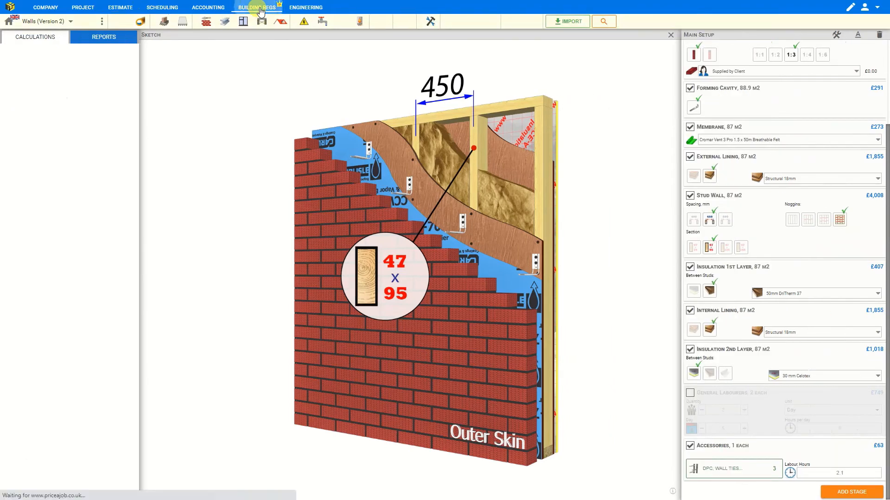
left_click(205, 22)
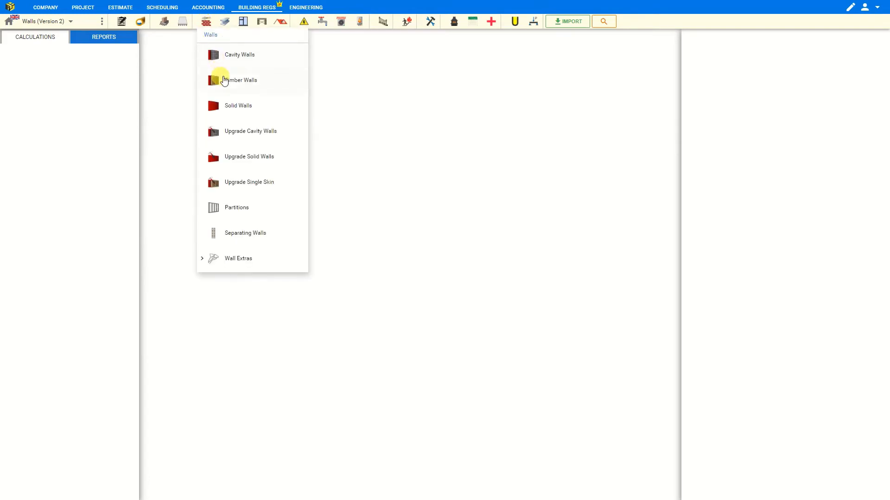
left_click(223, 81)
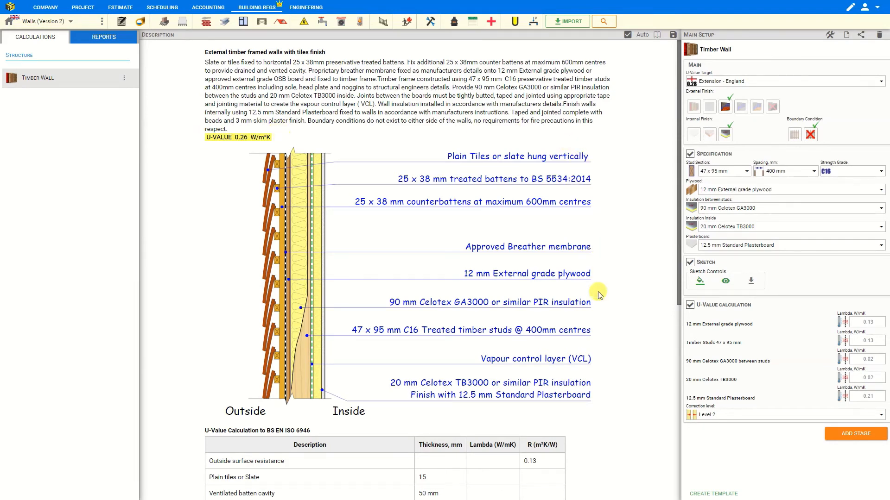
scroll(504, 311, "down", 4)
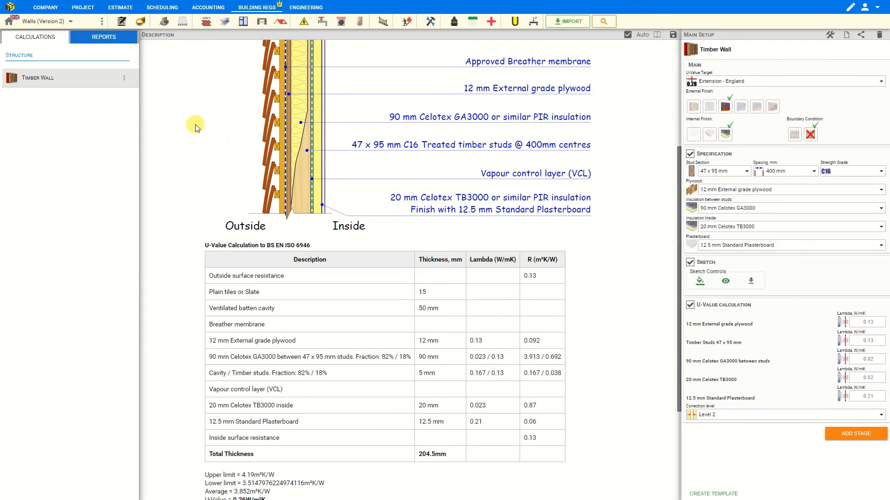
- Return to the estimate and reopen the Timber Wall module under External Walls at its second insulation layer
left_click(121, 10)
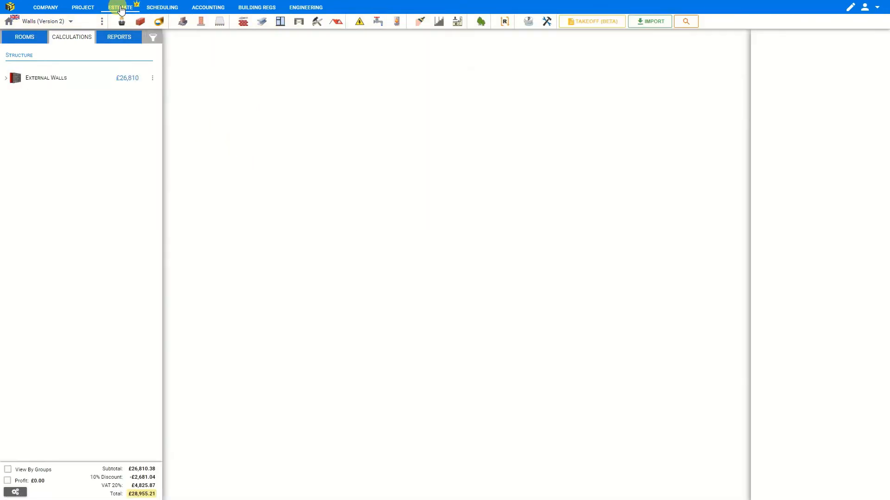
left_click(53, 79)
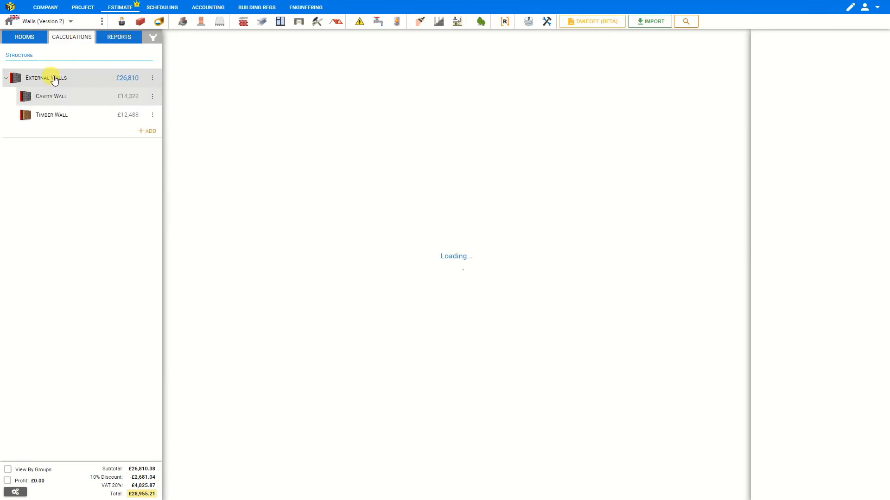
left_click(54, 121)
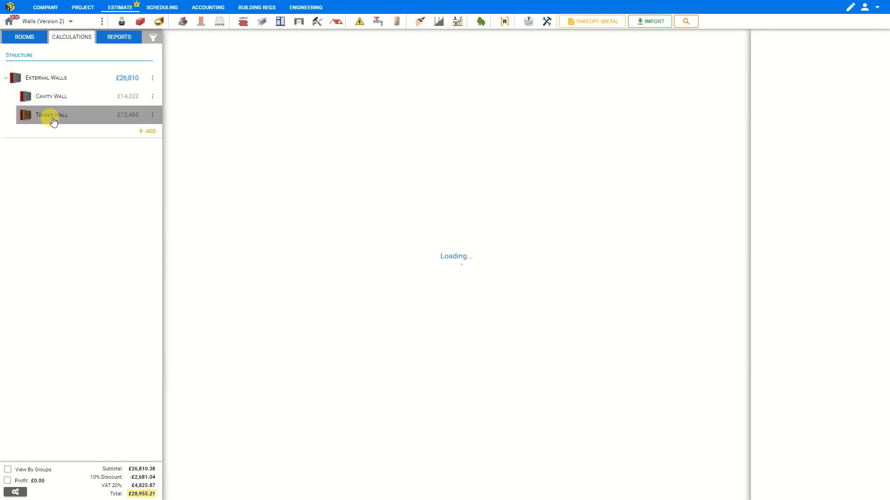
scroll(821, 386, "down", 1)
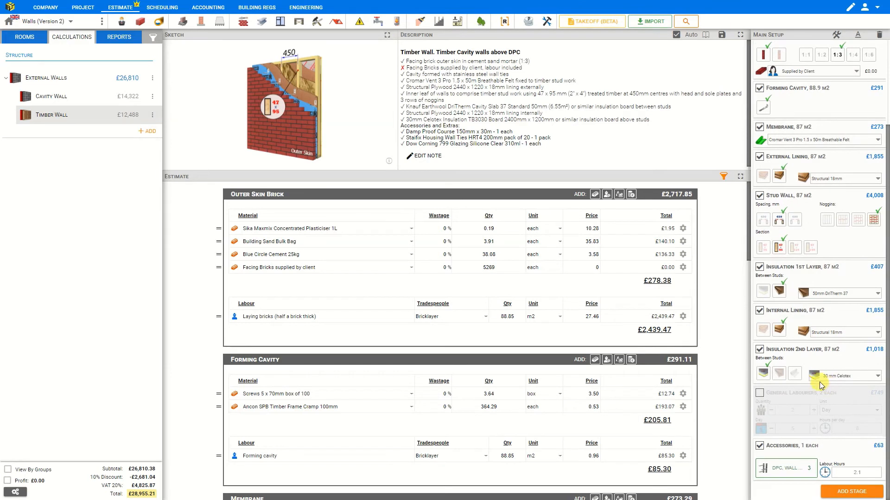
- Try DriTherm for the second insulation layer, then Multi Foil with the Actis Boost'R Hybrid ROOF material
left_click(779, 374)
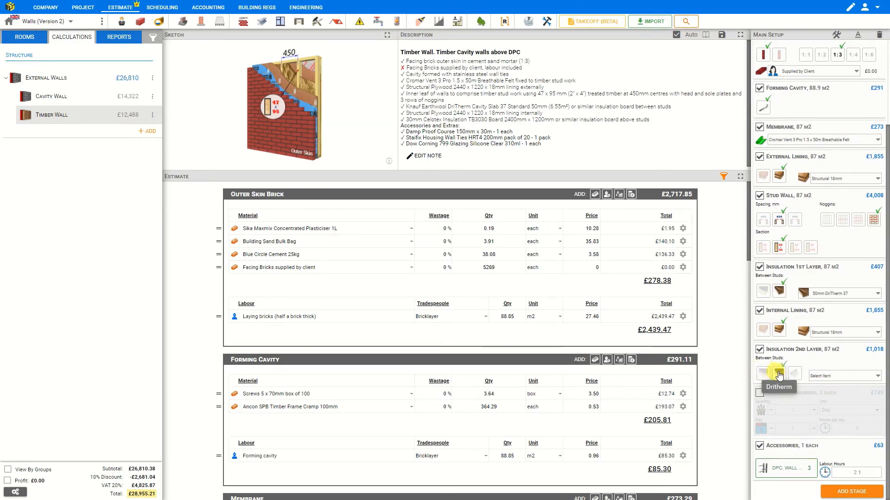
left_click(794, 374)
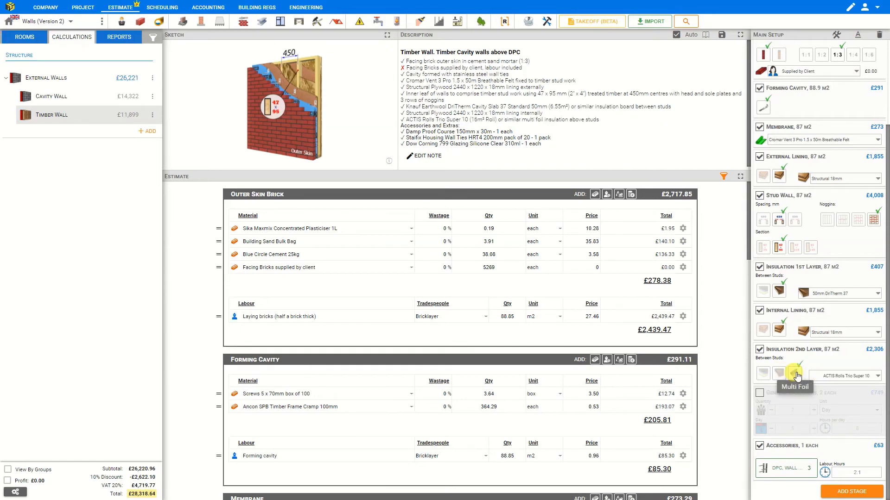
left_click(842, 379)
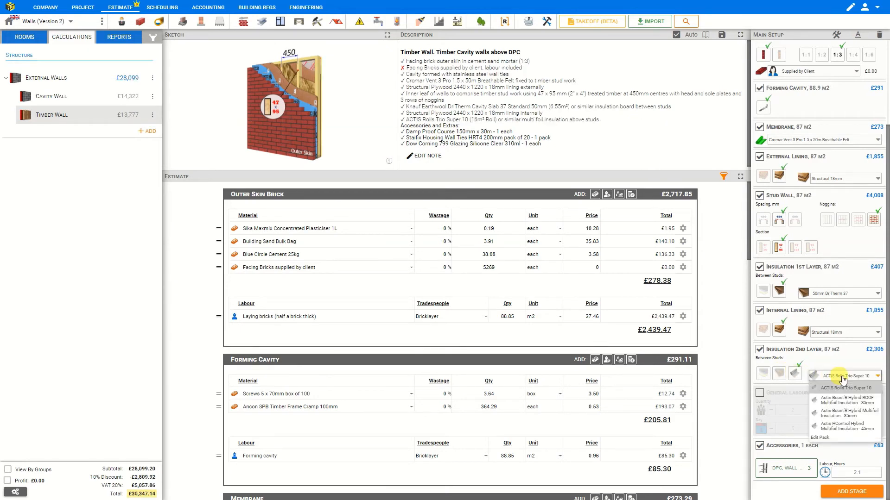
left_click(842, 403)
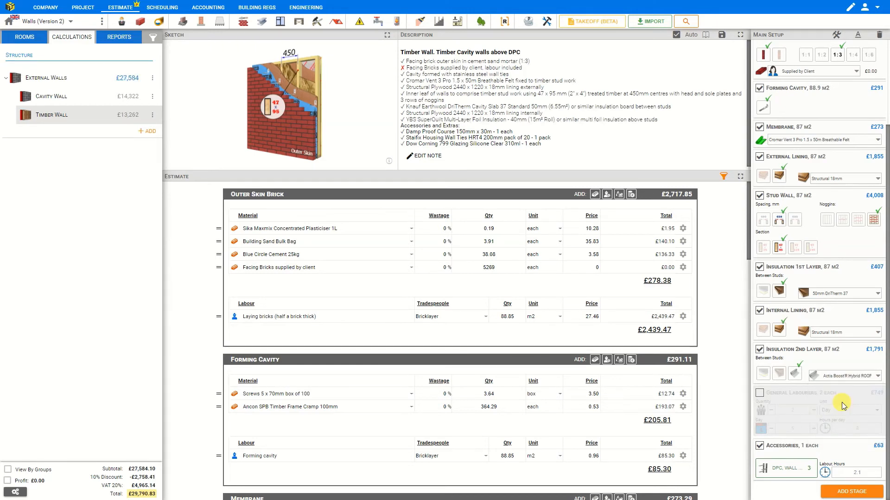
- Set the second insulation layer to PIR Insulation using 50 mm Celotex
left_click(763, 375)
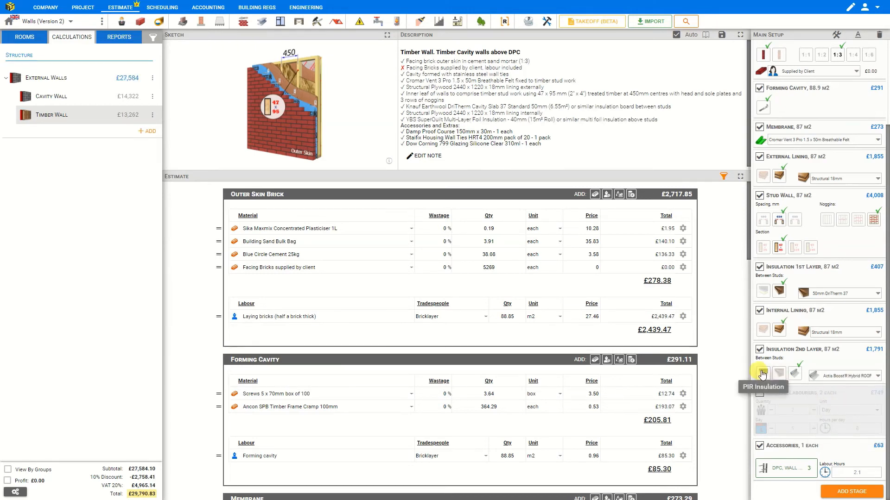
left_click(842, 382)
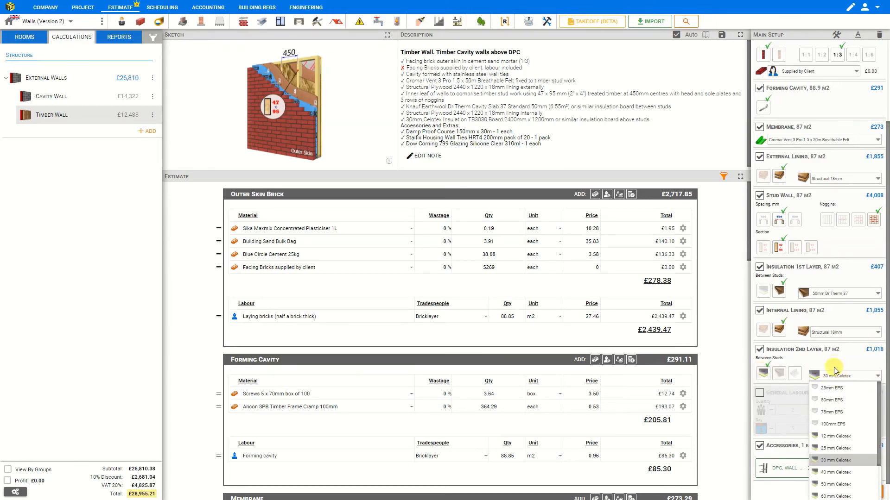
left_click(836, 484)
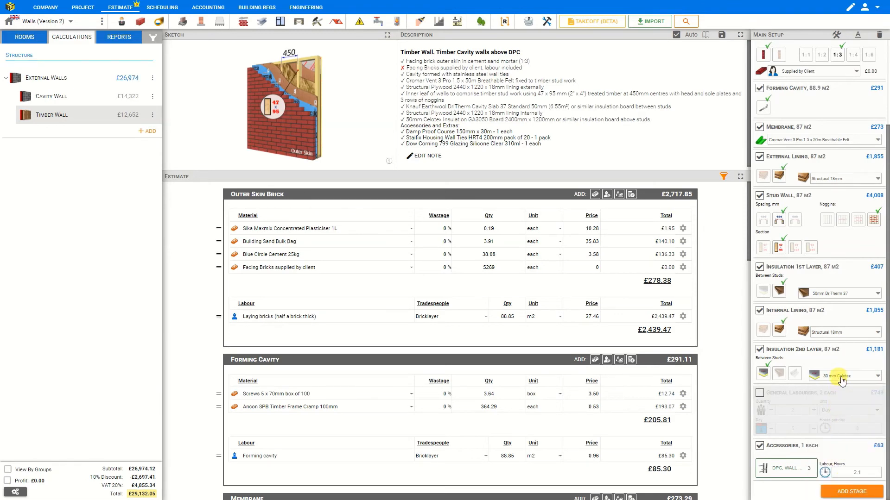
- Include the General Labourers stage with 2 labourers for 3 days, keeping Day as the unit
scroll(509, 297, "down", 8)
scroll(387, 303, "down", 7)
scroll(351, 351, "down", 5)
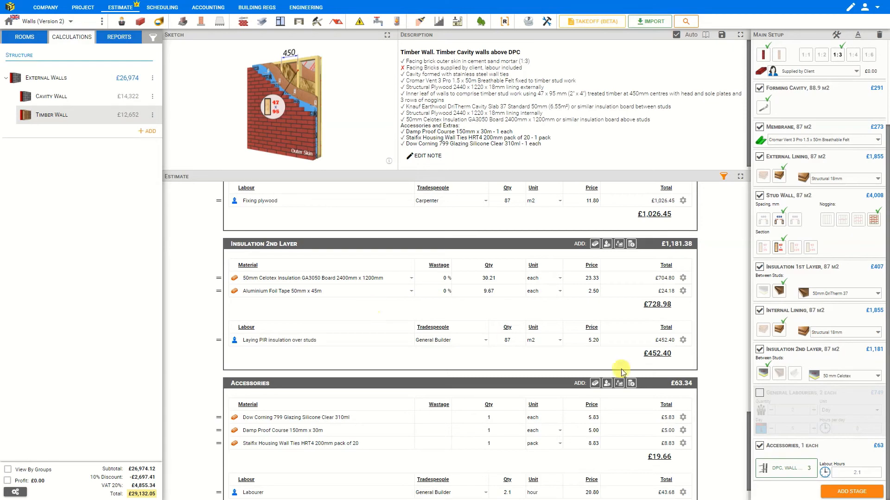
left_click(758, 395)
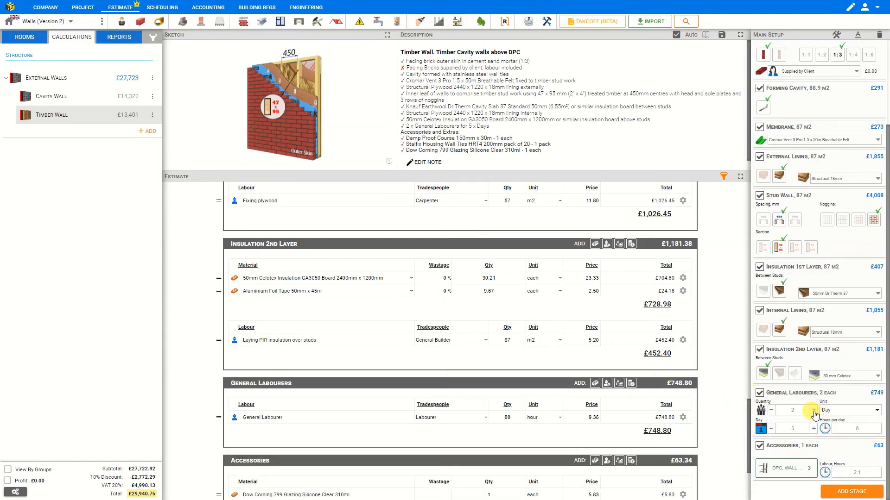
left_click(770, 410)
left_click(814, 410)
left_click(839, 412)
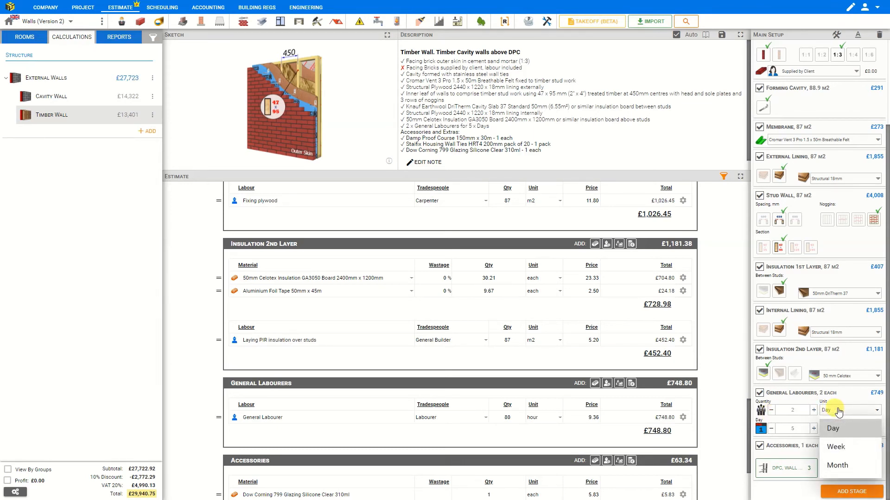
left_click(827, 427)
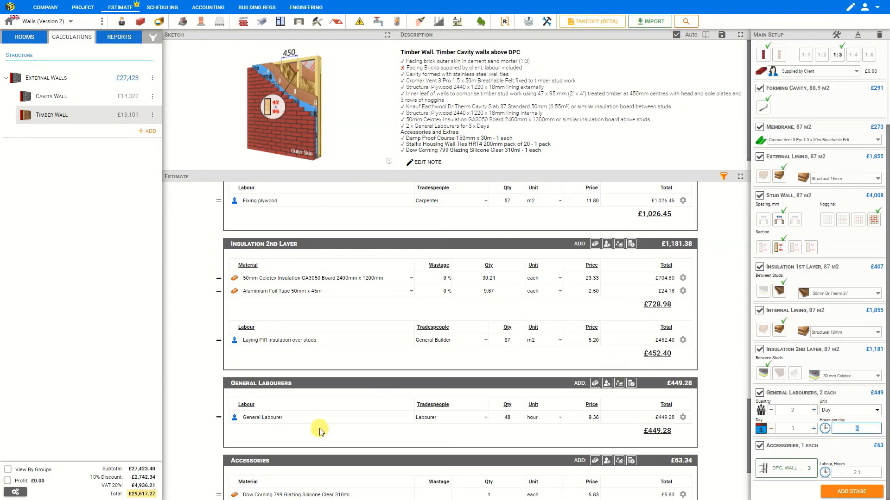
- Open the timber wall's accessories and examine the available items by category, from expansion joint foam through to sealants
scroll(320, 426, "down", 2)
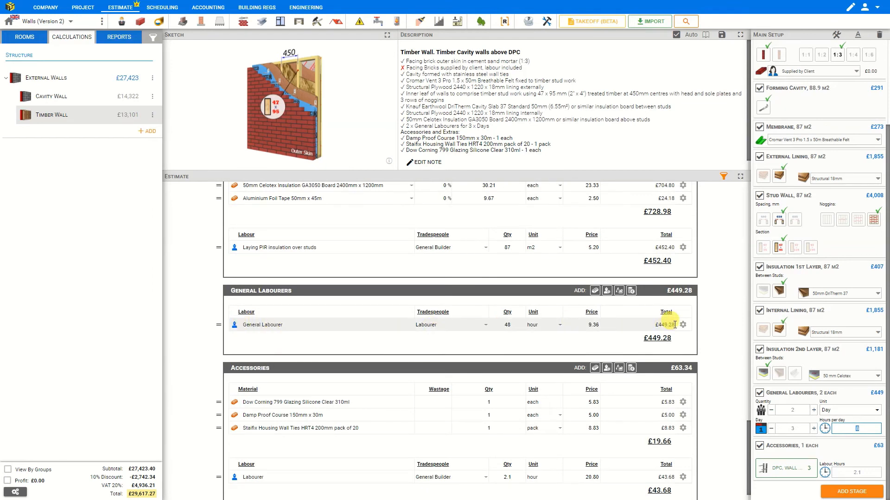
left_click(782, 469)
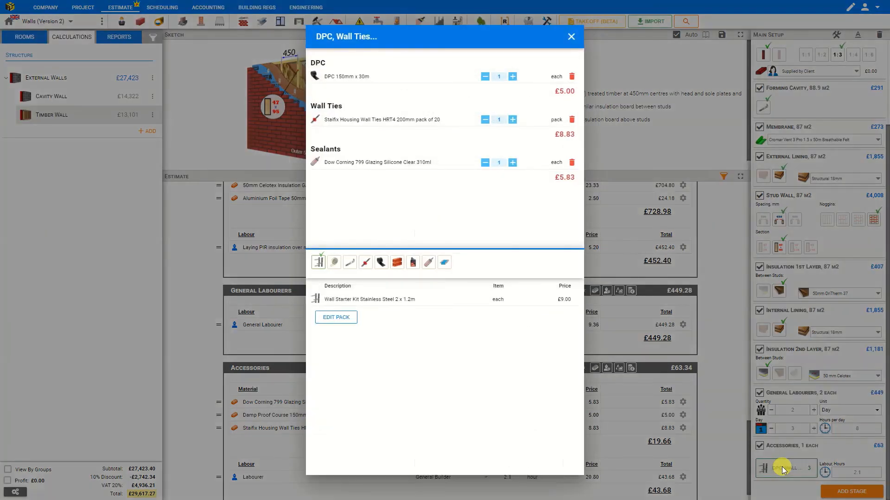
left_click(337, 264)
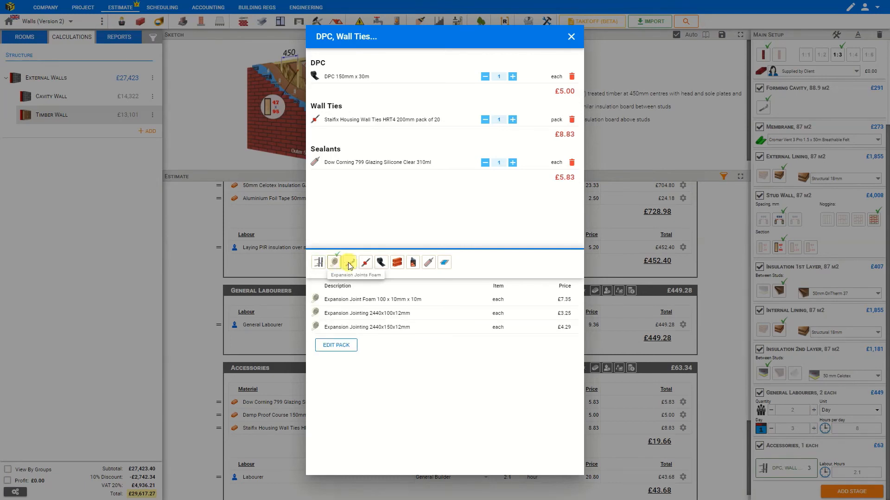
left_click(351, 265)
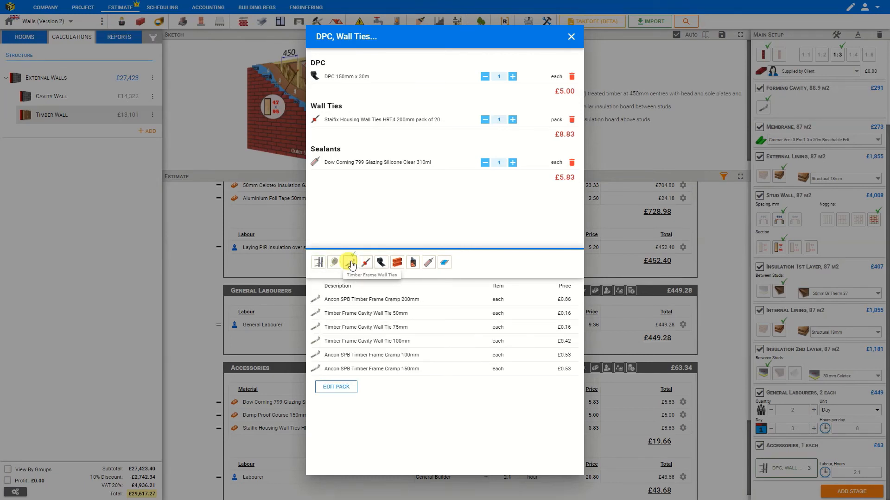
left_click(365, 263)
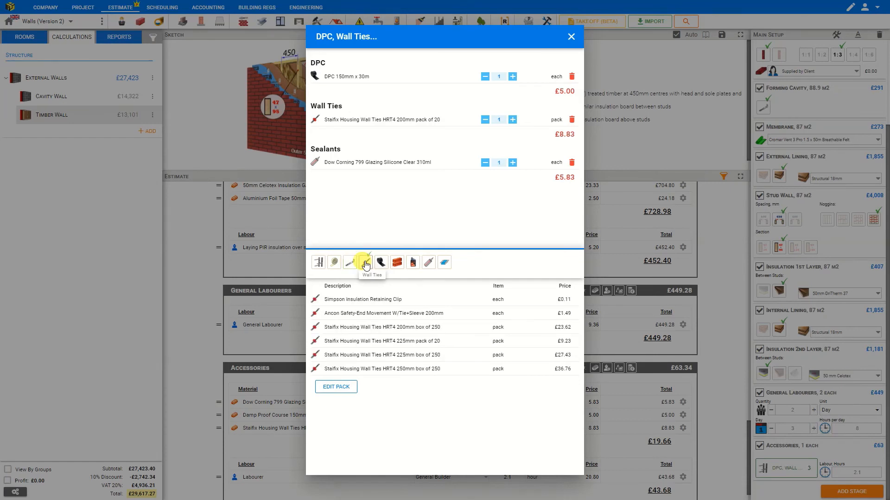
left_click(380, 265)
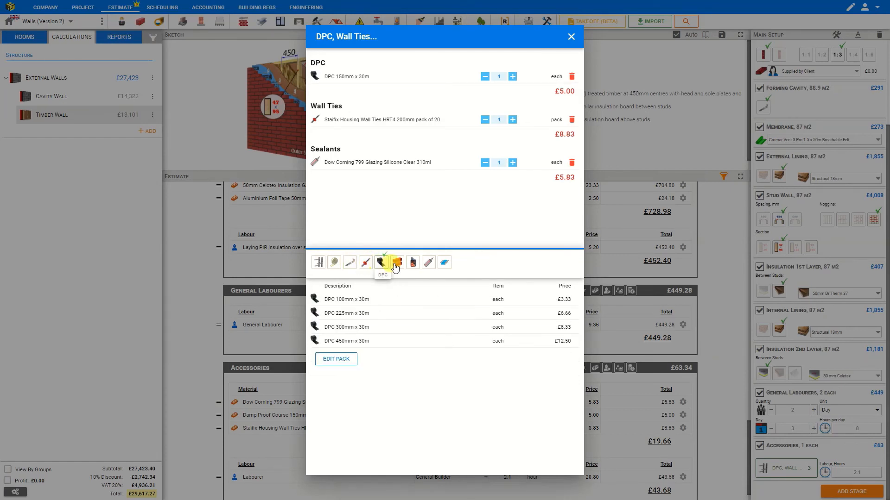
left_click(395, 265)
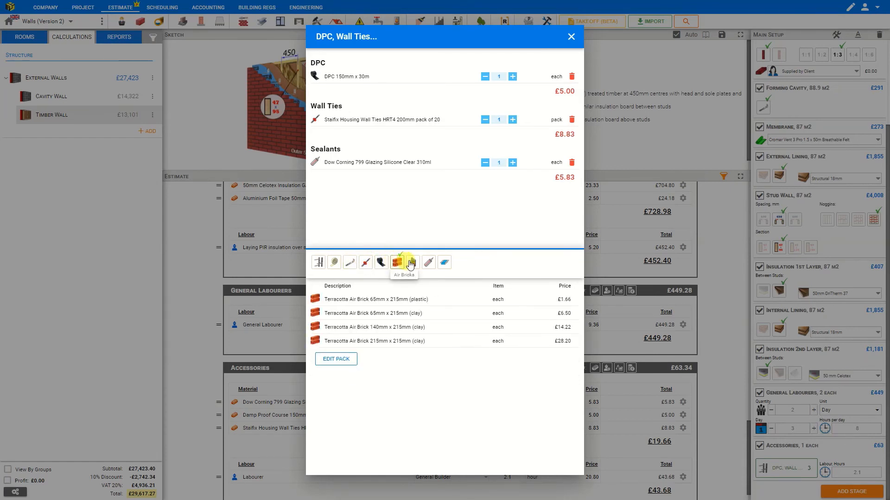
left_click(412, 264)
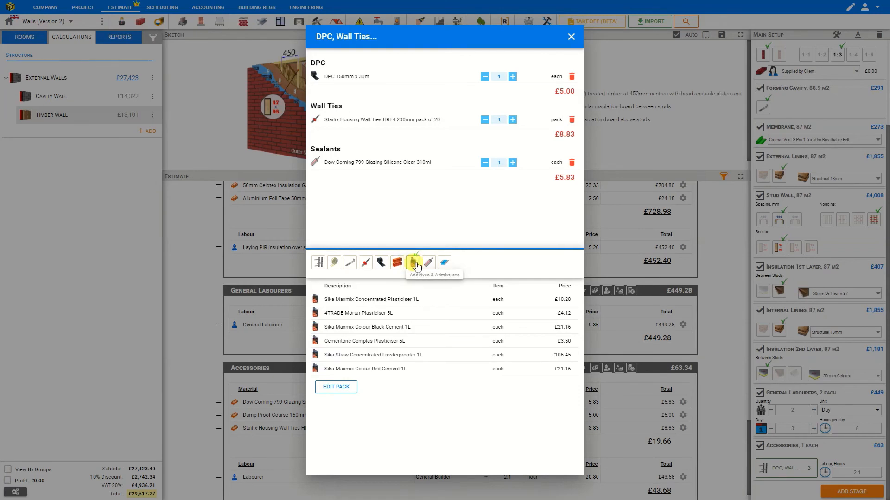
left_click(428, 264)
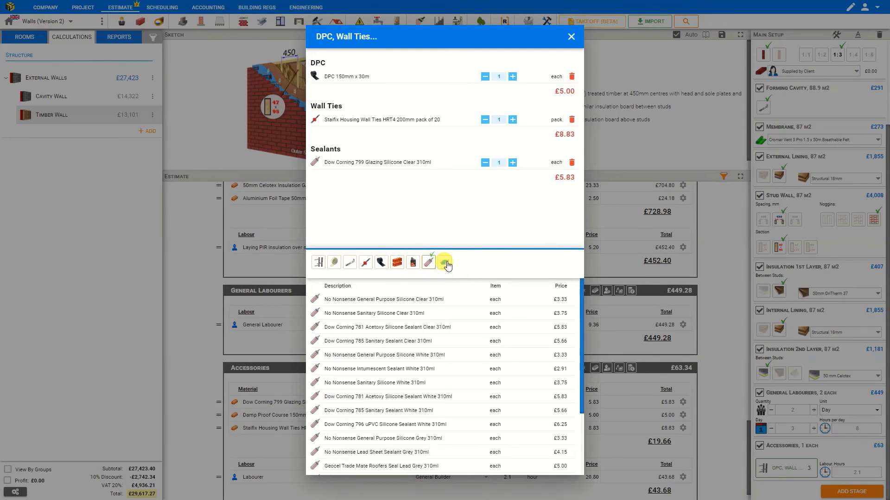
- Add the 65mm cavity closer to the timber wall's accessories with a quantity of 9
left_click(445, 264)
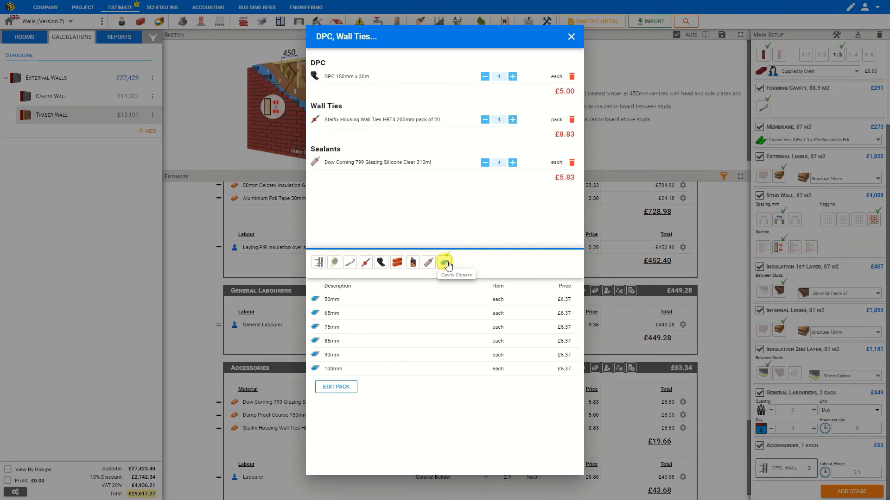
left_click(332, 315)
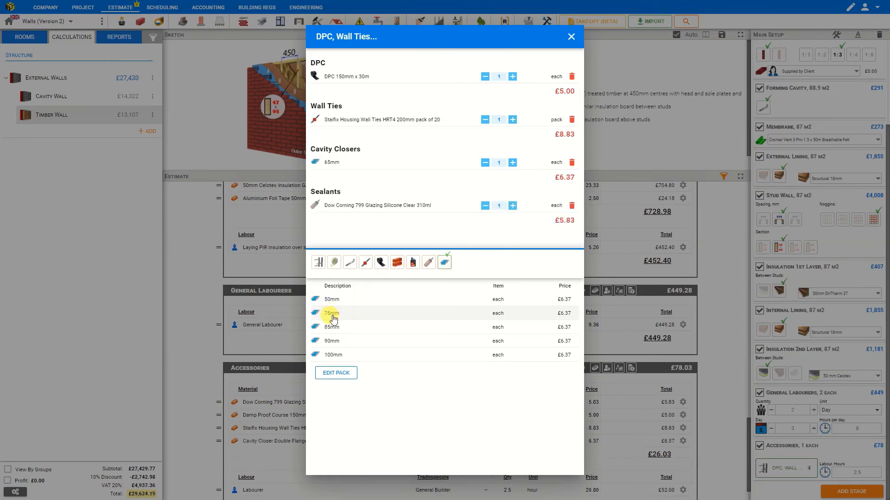
left_click(512, 163)
left_click(512, 163)
left_click(512, 163)
left_click(512, 163)
left_click(512, 163)
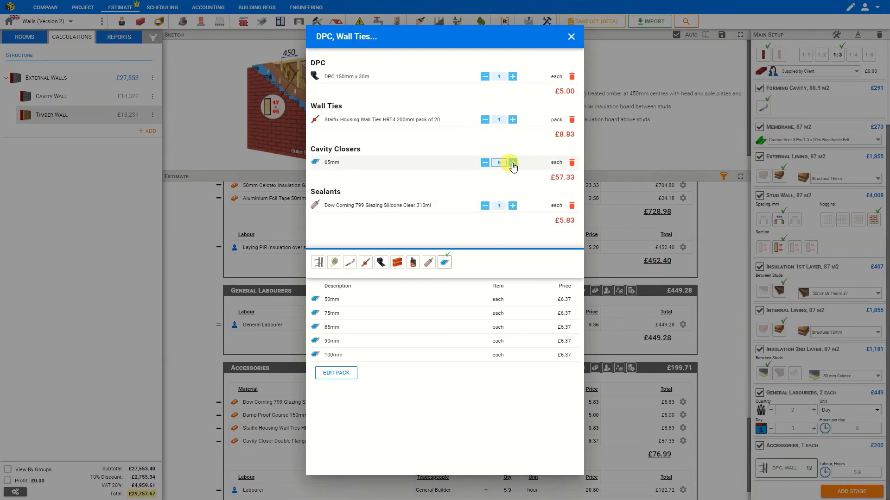
left_click(571, 37)
scroll(509, 235, "down", 1)
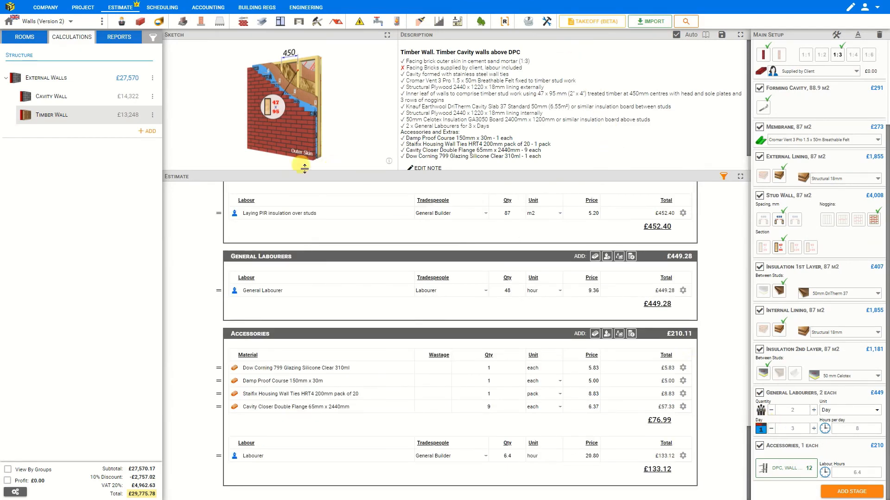
- Try a block outer skin on the timber wall, first with concrete blocks and then aerated blocks, keeping the allowance per block
scroll(793, 170, "up", 2)
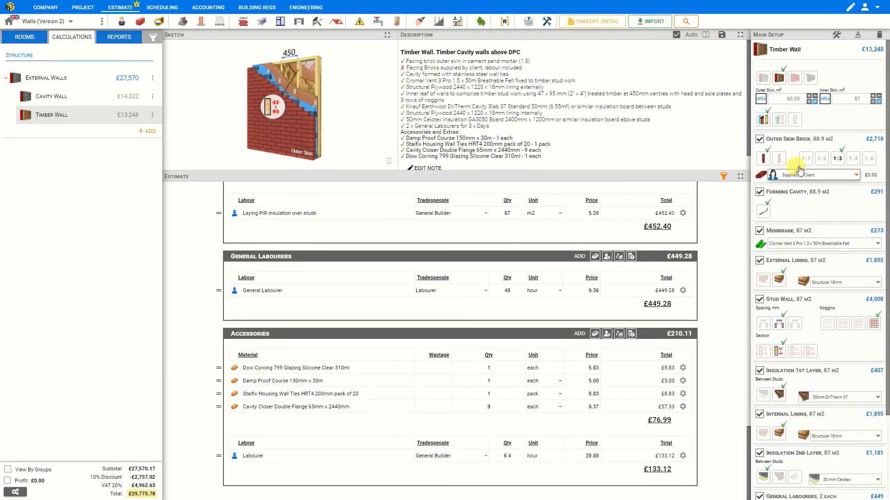
left_click(780, 120)
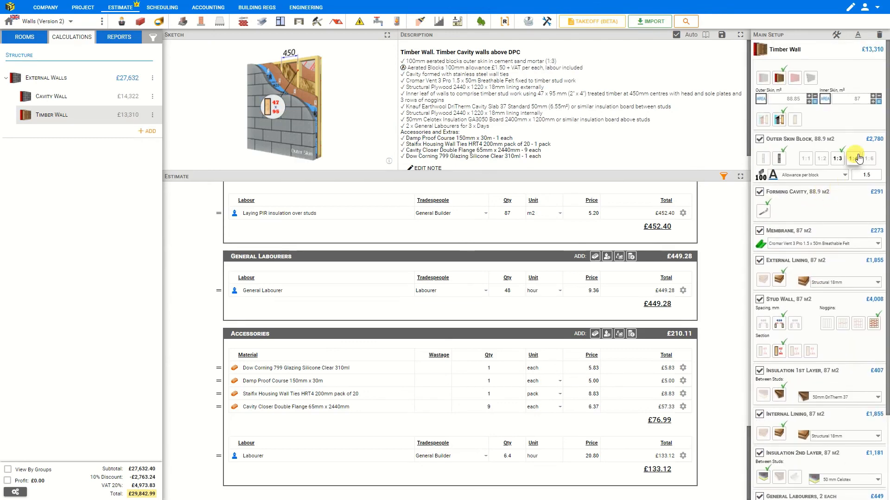
left_click(762, 159)
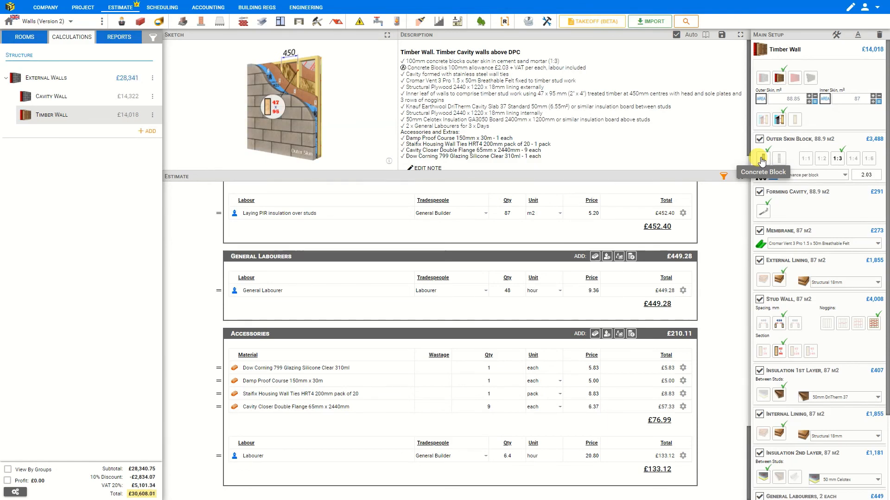
left_click(777, 160)
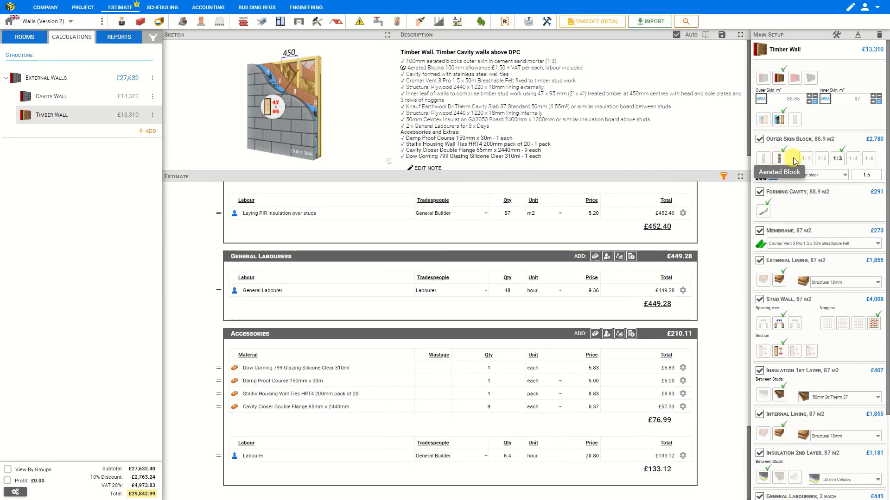
left_click(843, 176)
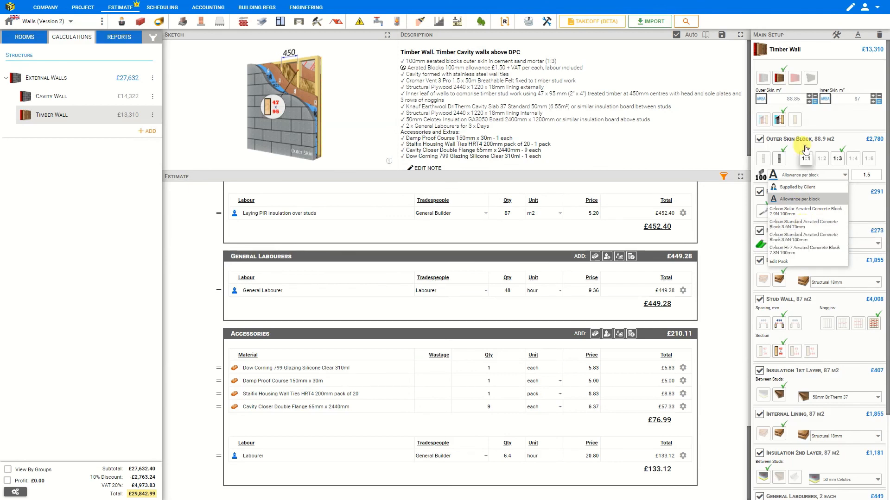
- Switch the timber wall's construction type to Timber, without an outer skin
left_click(795, 124)
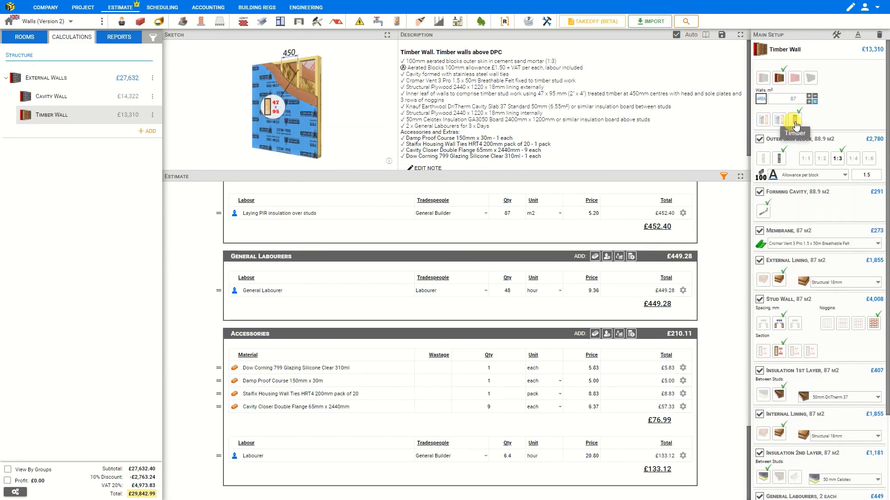